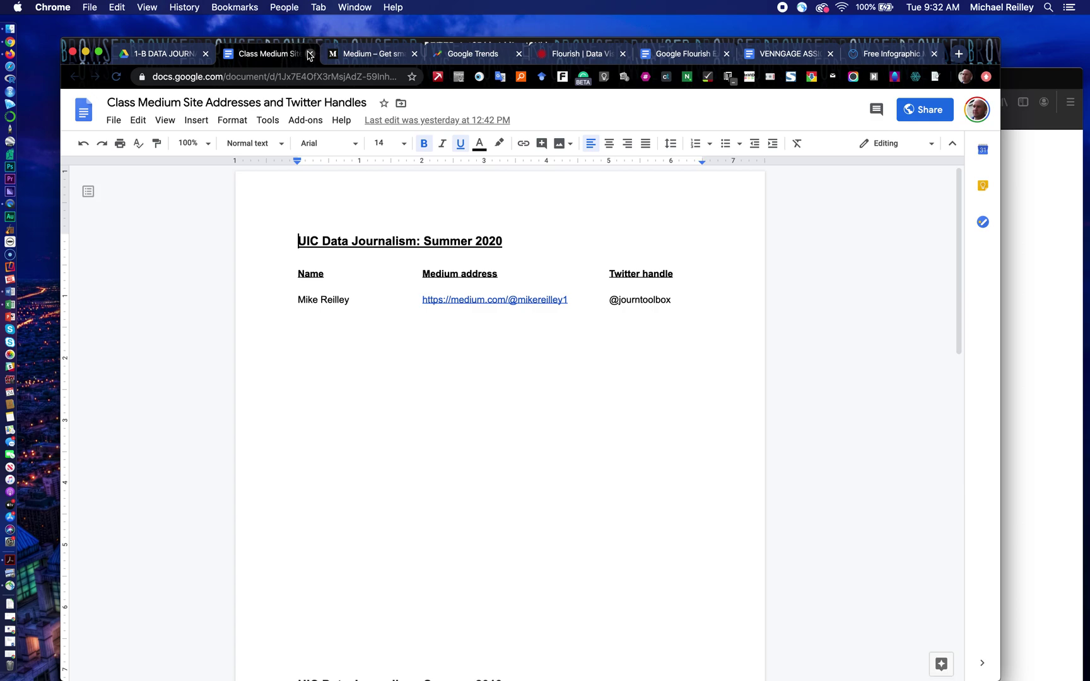
Step: Close the Class Medium Site Addresses and Twitter Handles document
left_click(309, 54)
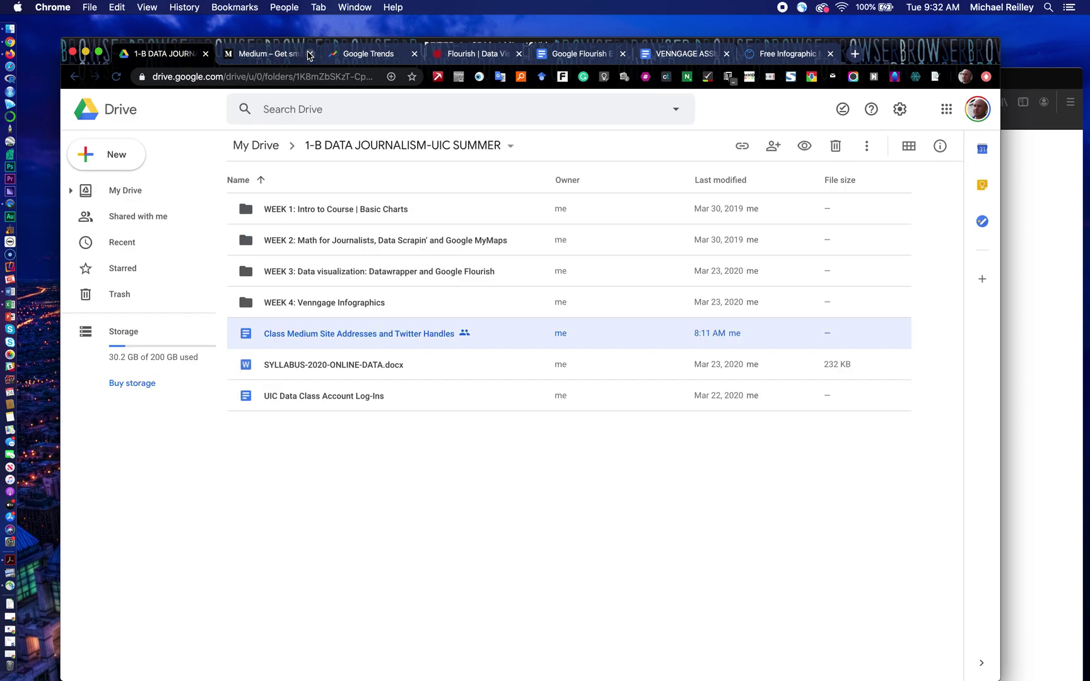
Step: Open the WEEK 1 folder and preview Setting Up a Medium Account.docx
double_click(320, 210)
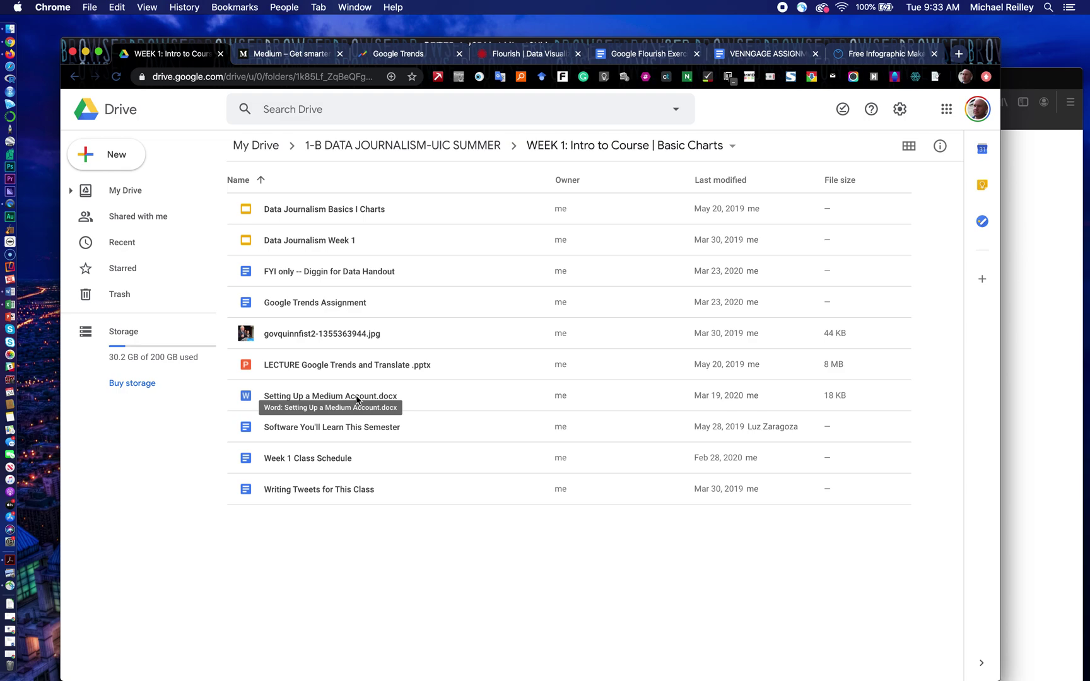
double_click(281, 397)
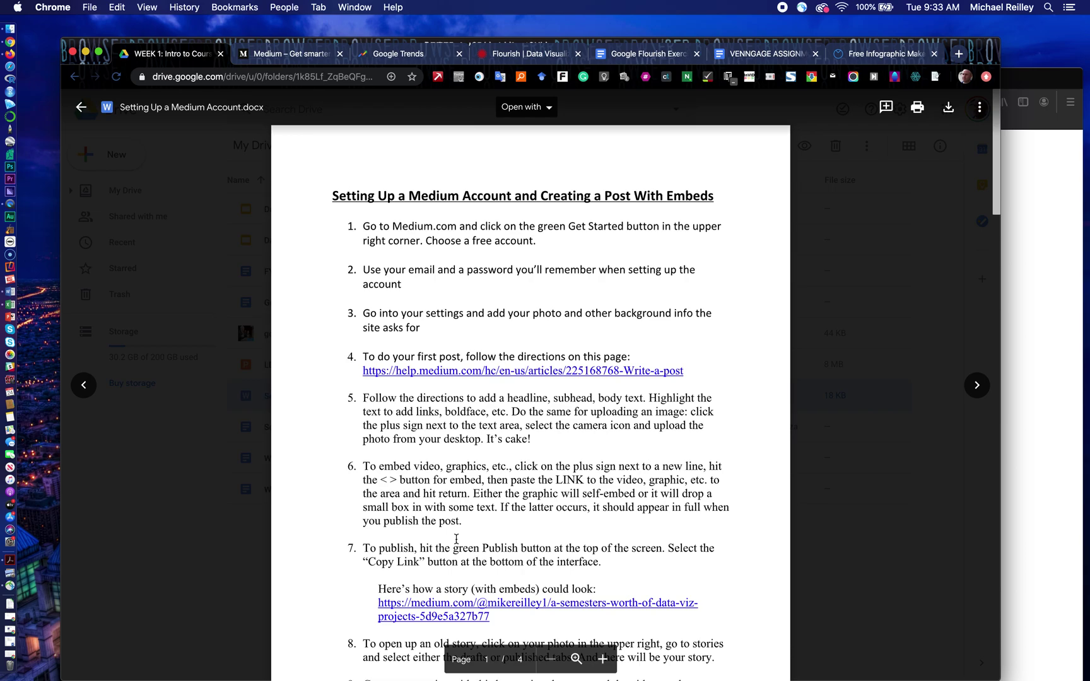
scroll(456, 539, "down", 5)
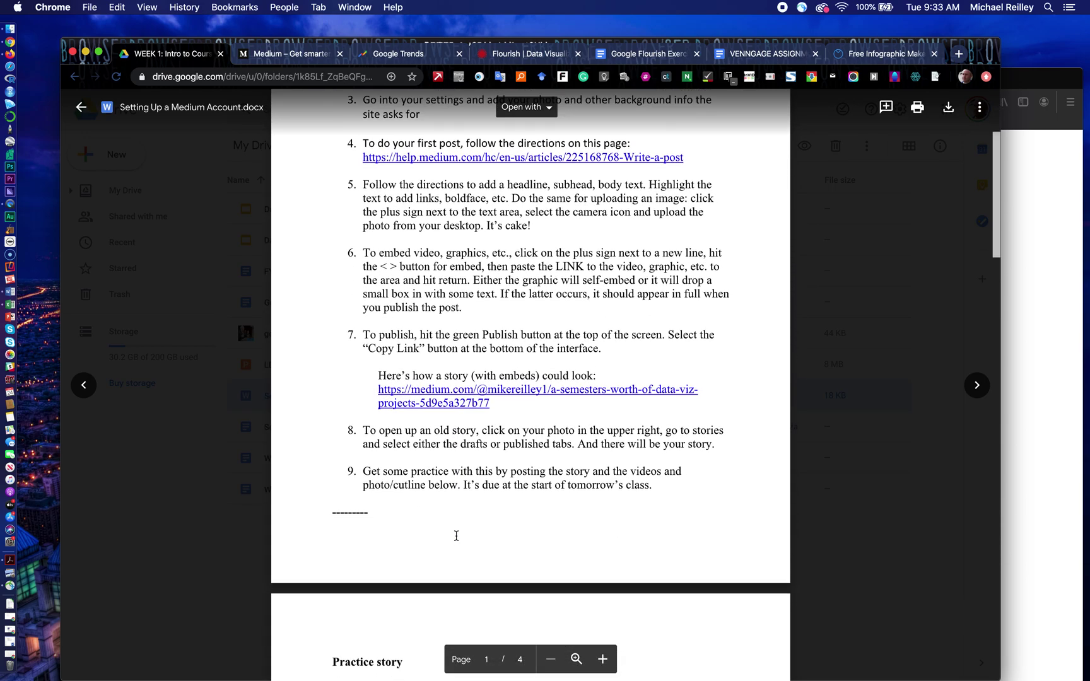
scroll(456, 536, "down", 6)
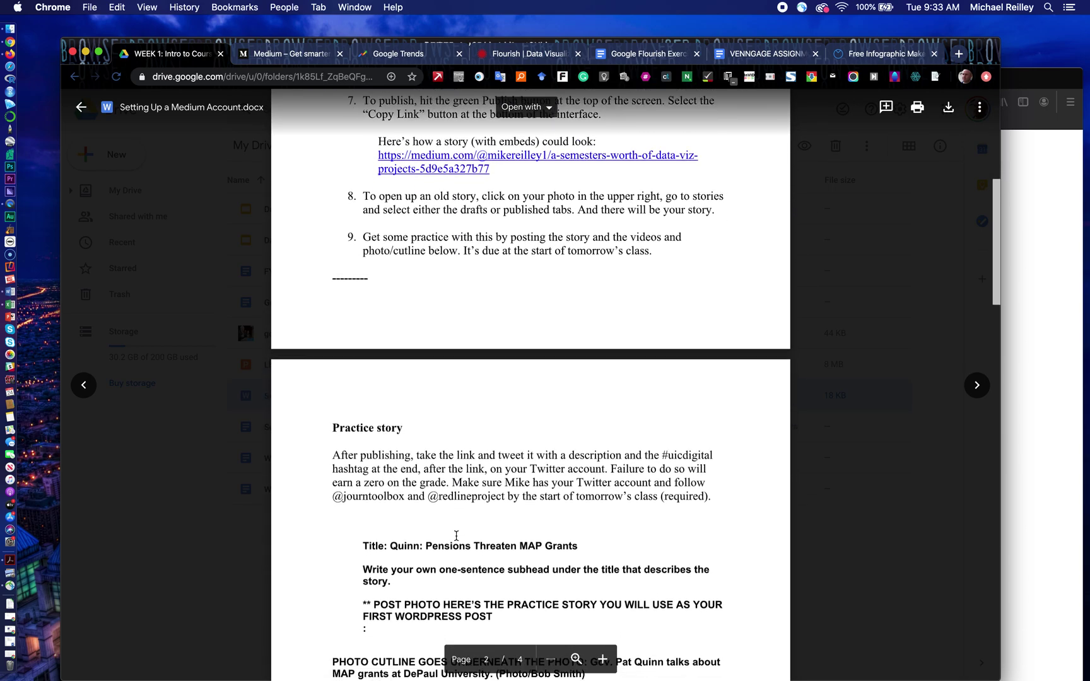
scroll(456, 535, "down", 7)
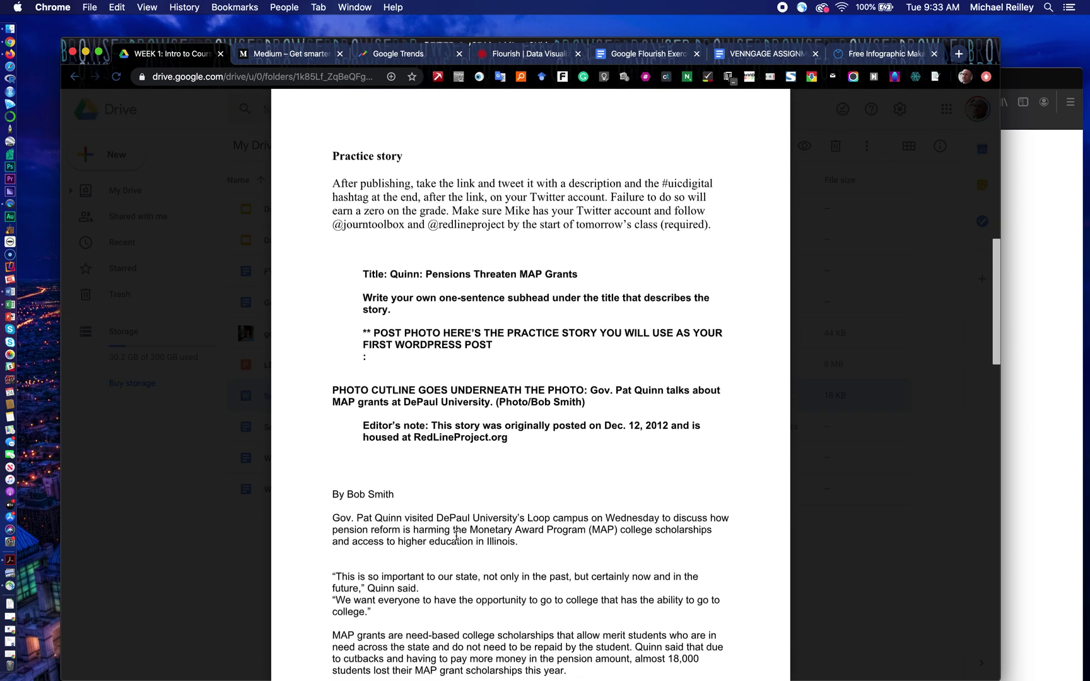
scroll(456, 536, "down", 1)
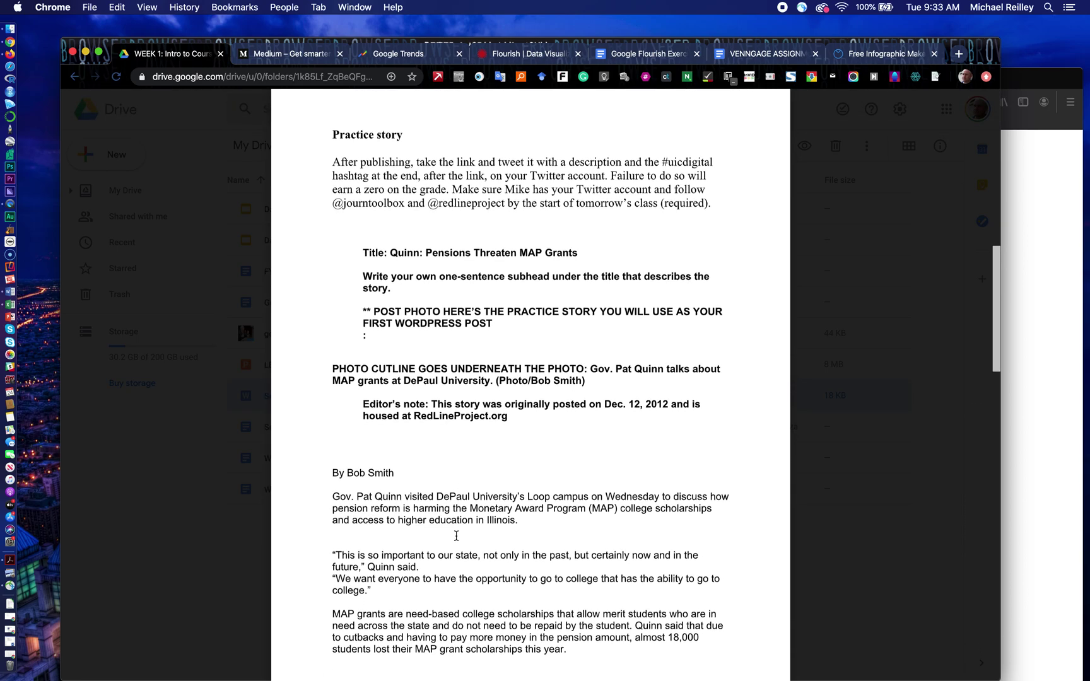
scroll(457, 536, "down", 1)
scroll(456, 536, "down", 4)
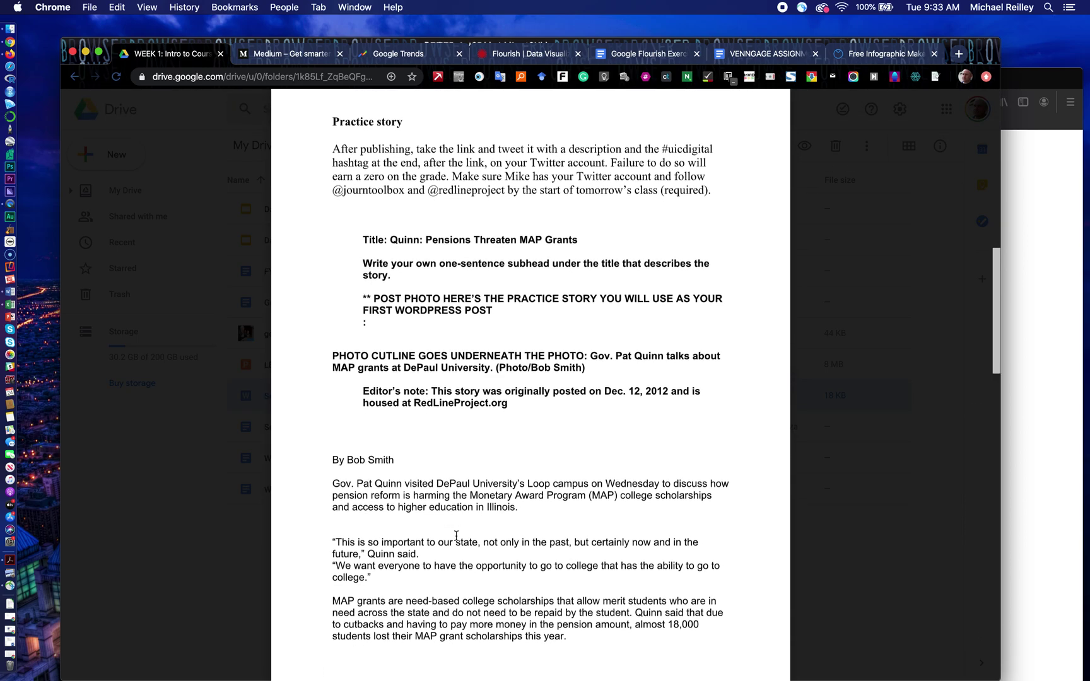
scroll(456, 536, "down", 9)
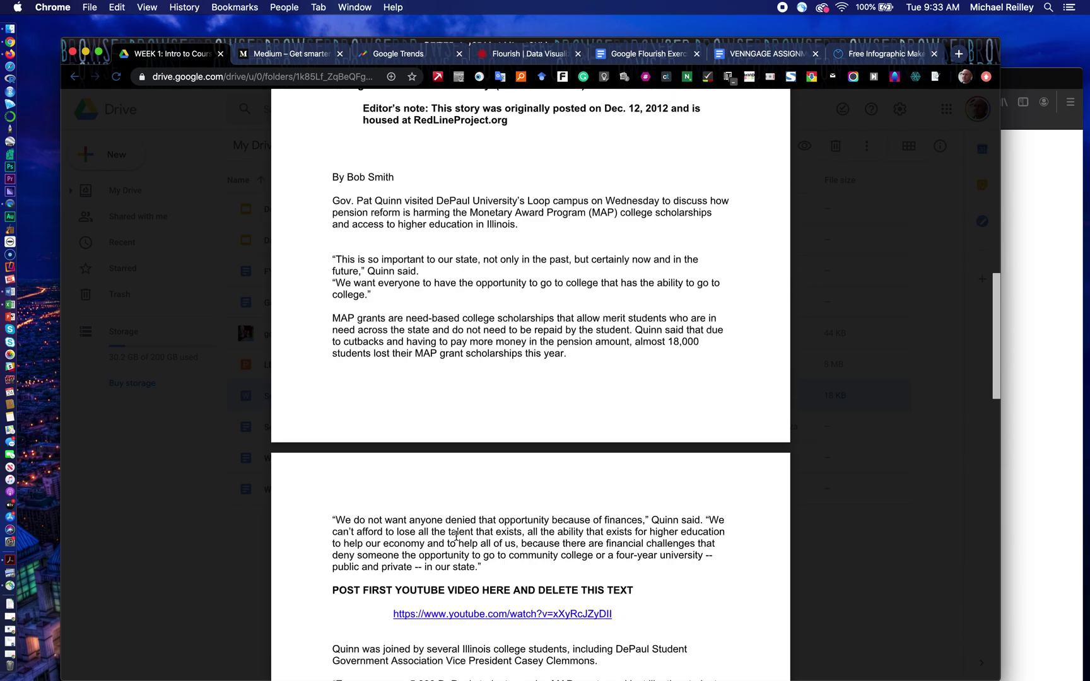
scroll(456, 535, "up", 6)
scroll(456, 536, "up", 20)
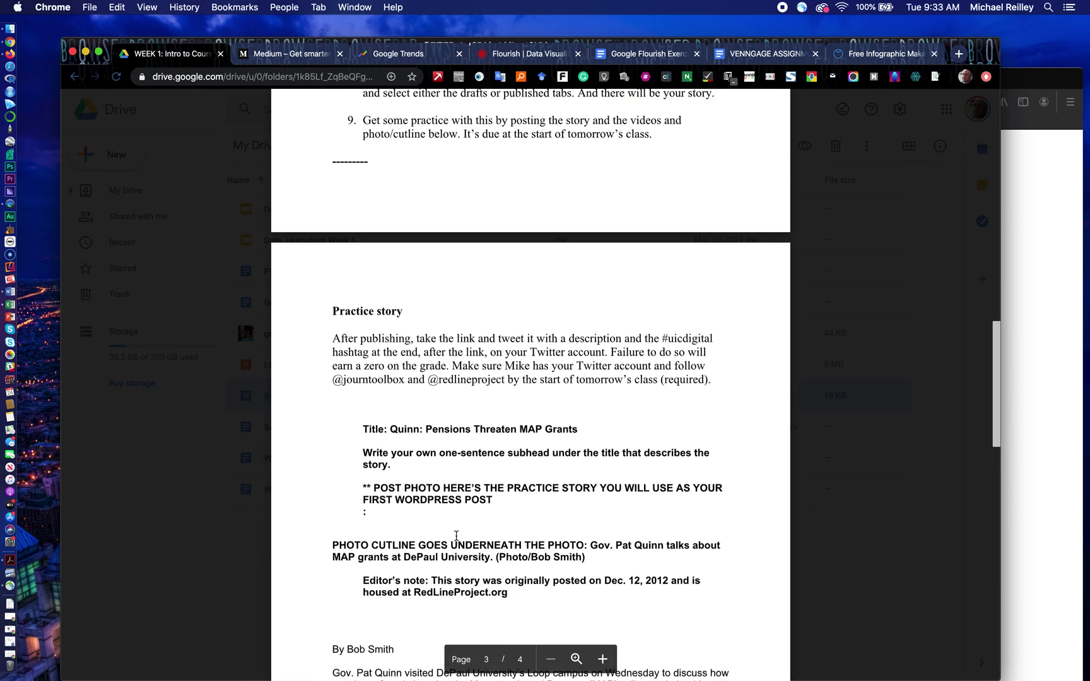
scroll(456, 535, "up", 5)
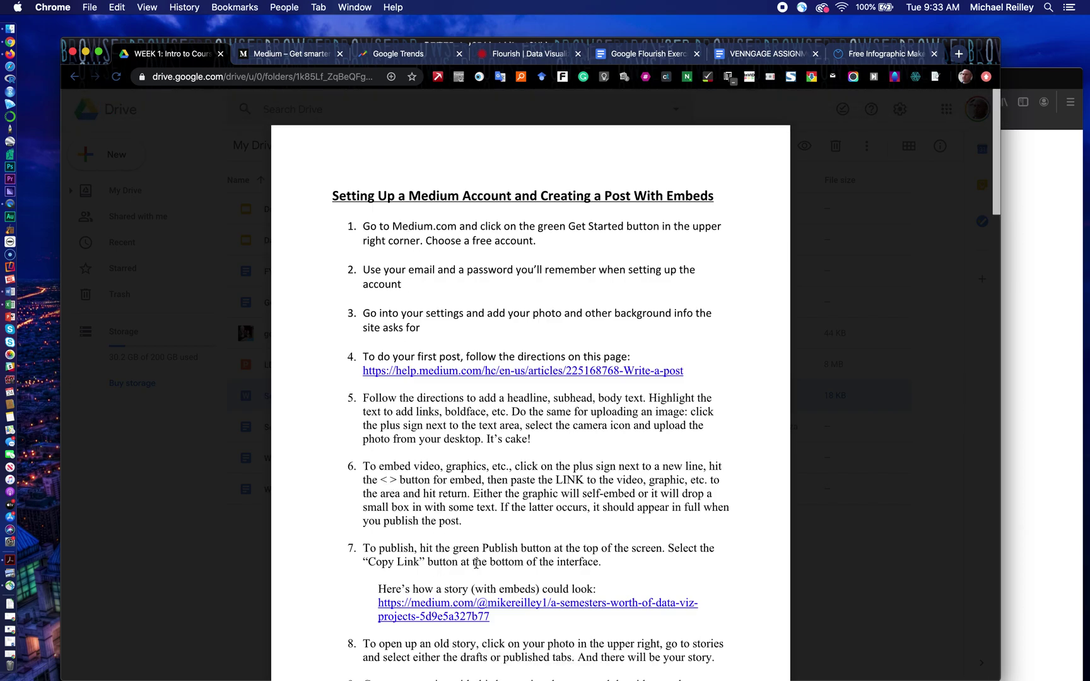
scroll(469, 564, "down", 1)
scroll(469, 564, "down", 5)
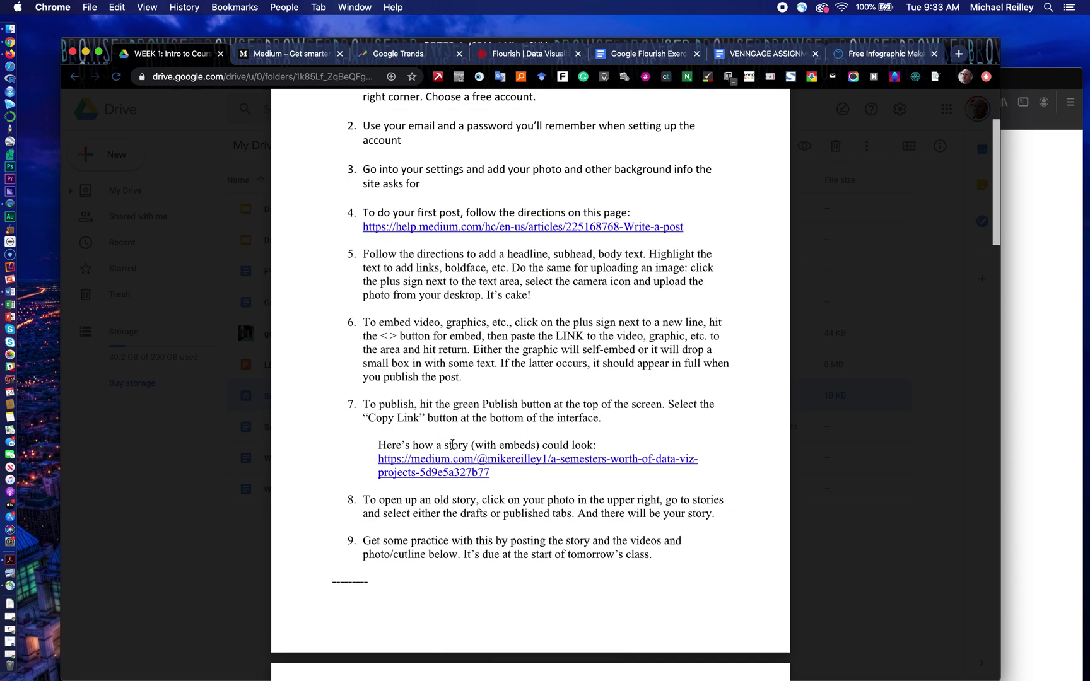
scroll(466, 558, "down", 5)
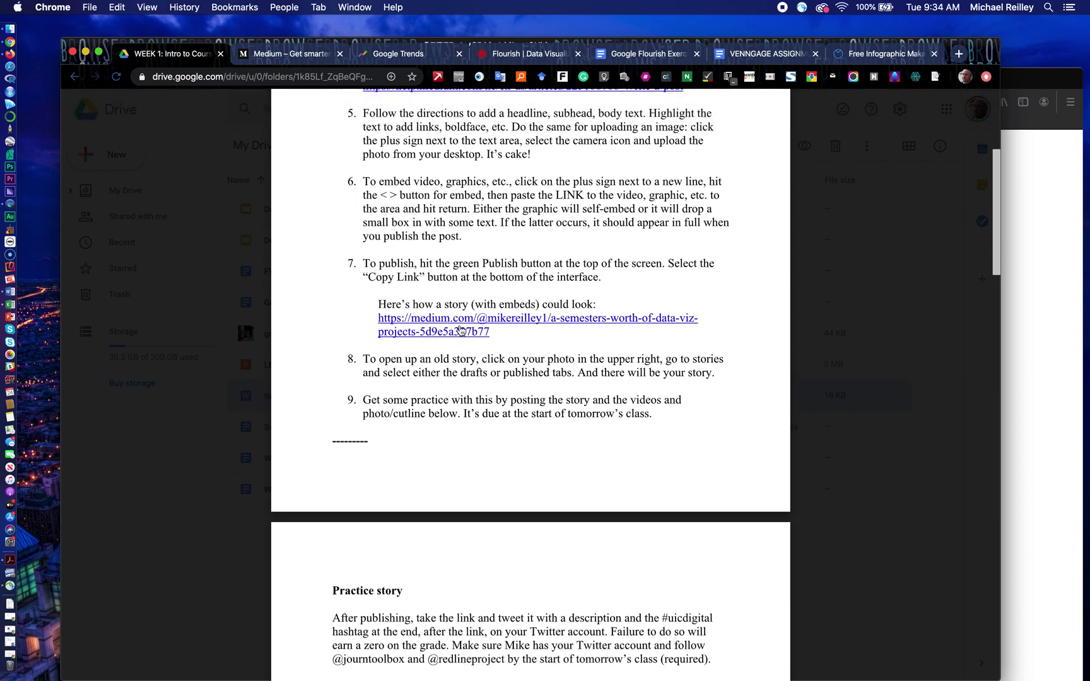
scroll(442, 558, "down", 10)
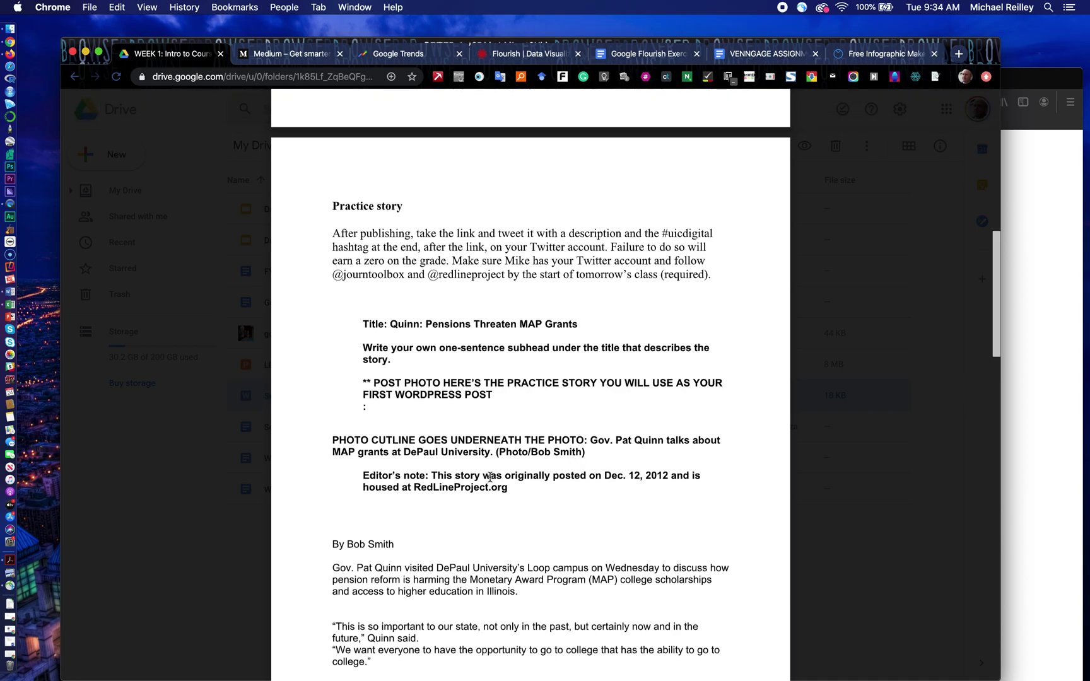
scroll(374, 552, "down", 15)
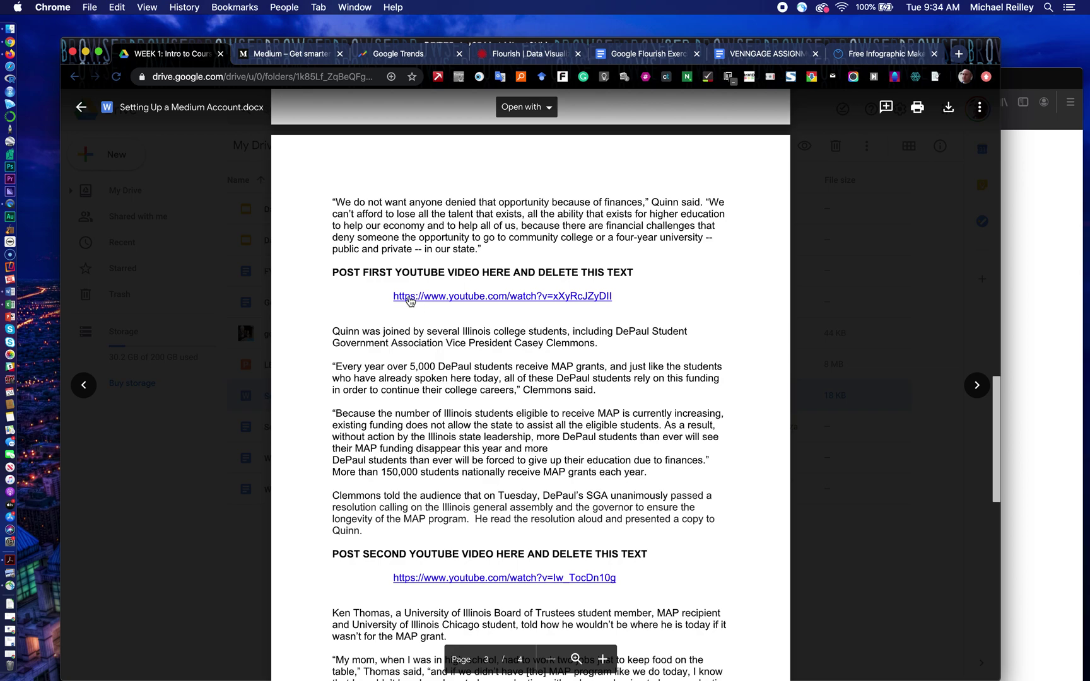
left_click(81, 110)
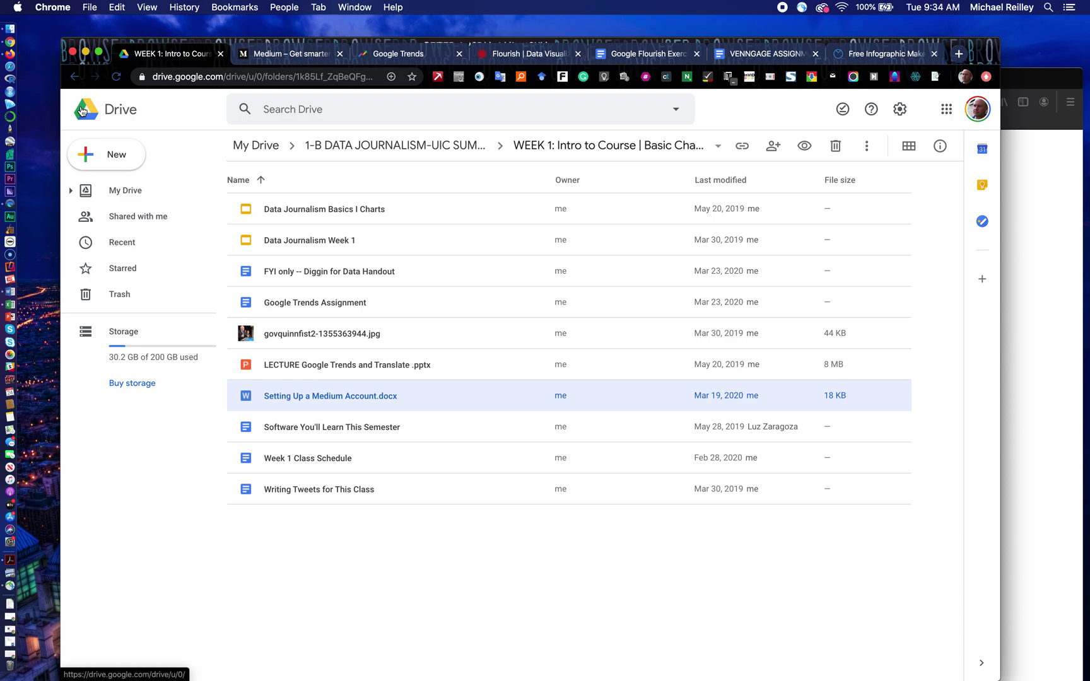
Step: Check the Medium signup page in Firefox, then return to Chrome's signed-in Medium home feed
left_click(299, 55)
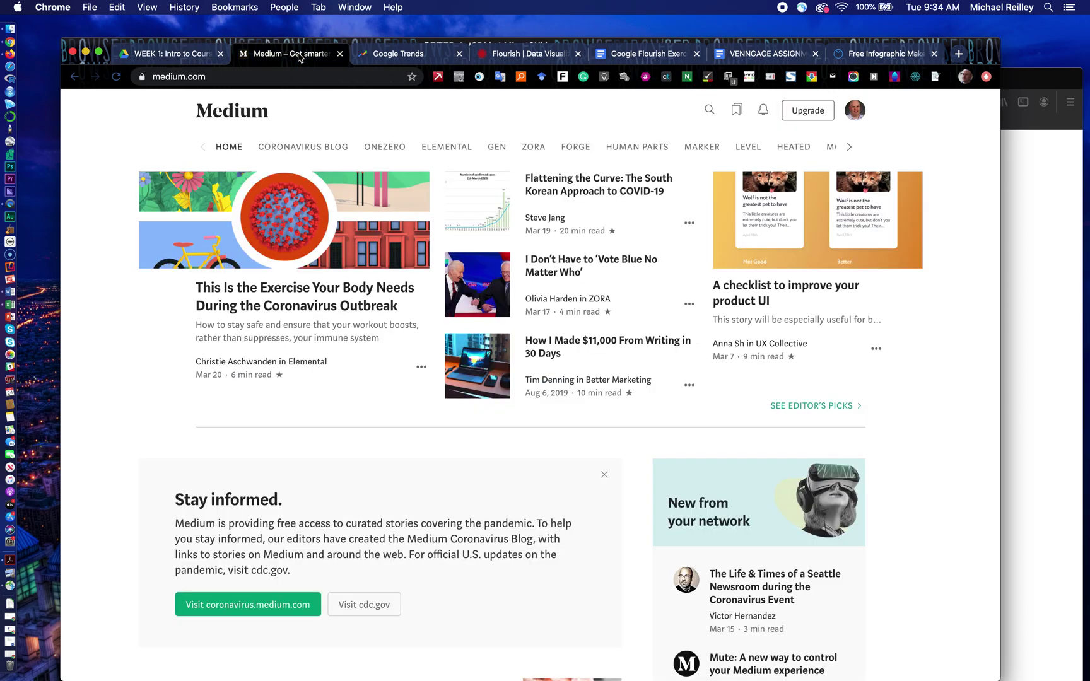
left_click(1040, 182)
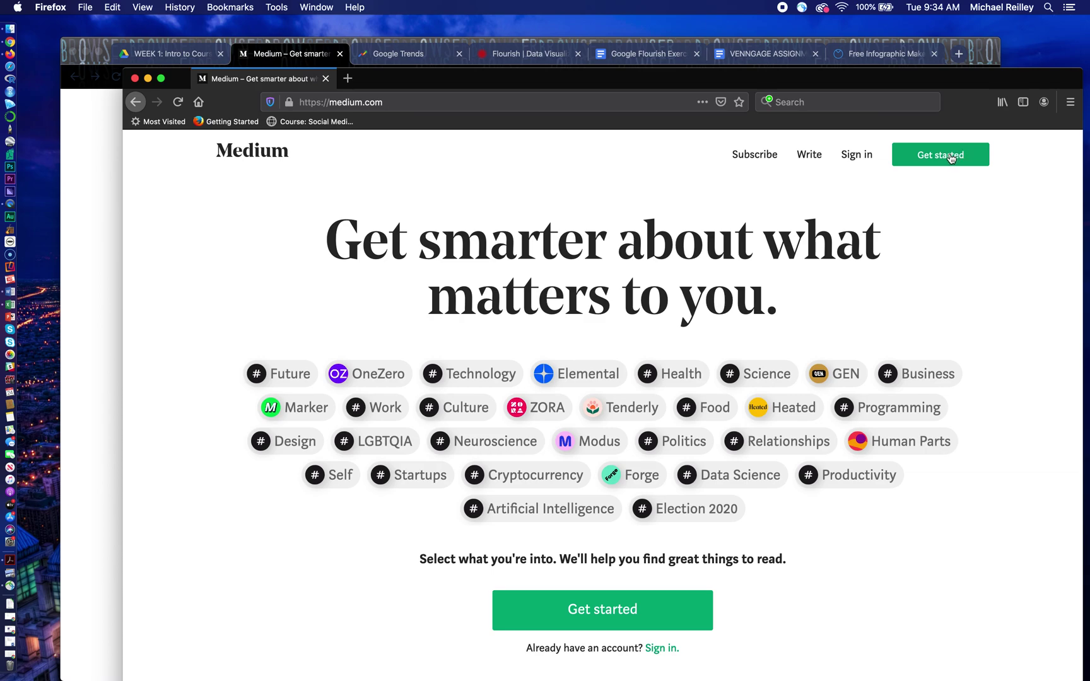
left_click(933, 159)
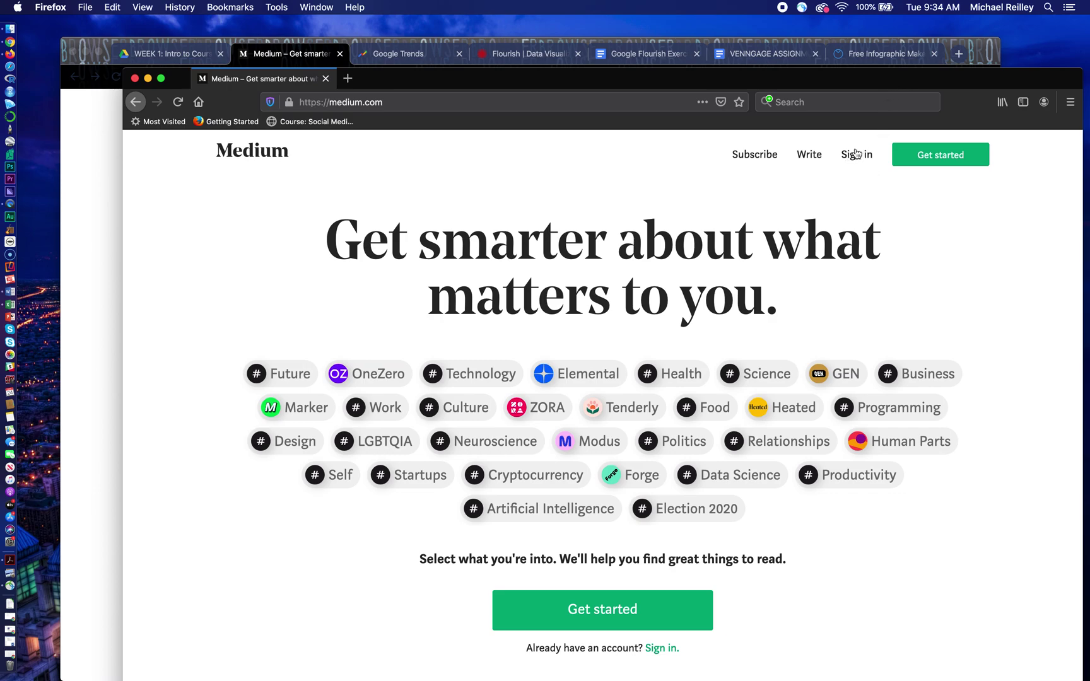
left_click(979, 47)
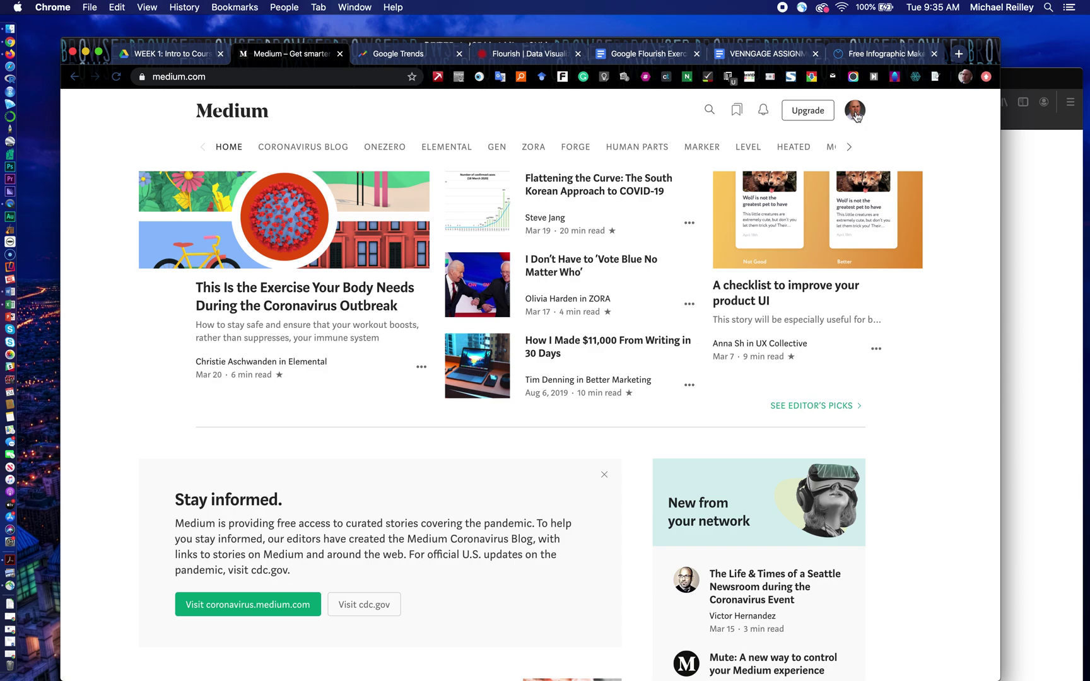
Step: Go to your Medium profile page and reopen the account menu
left_click(857, 112)
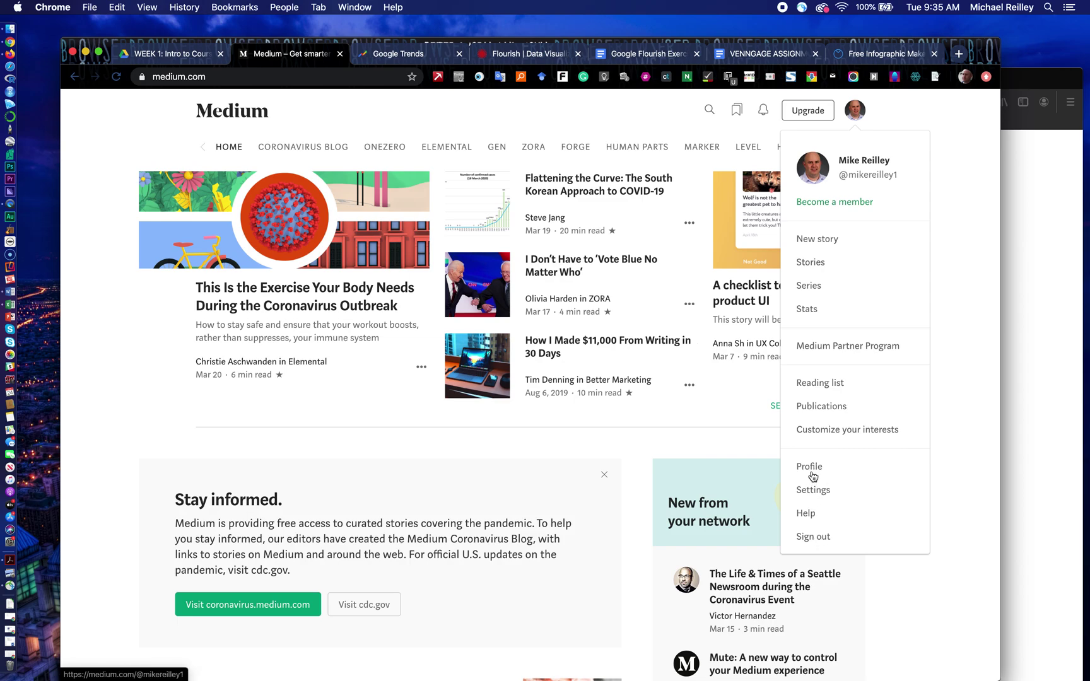
left_click(811, 467)
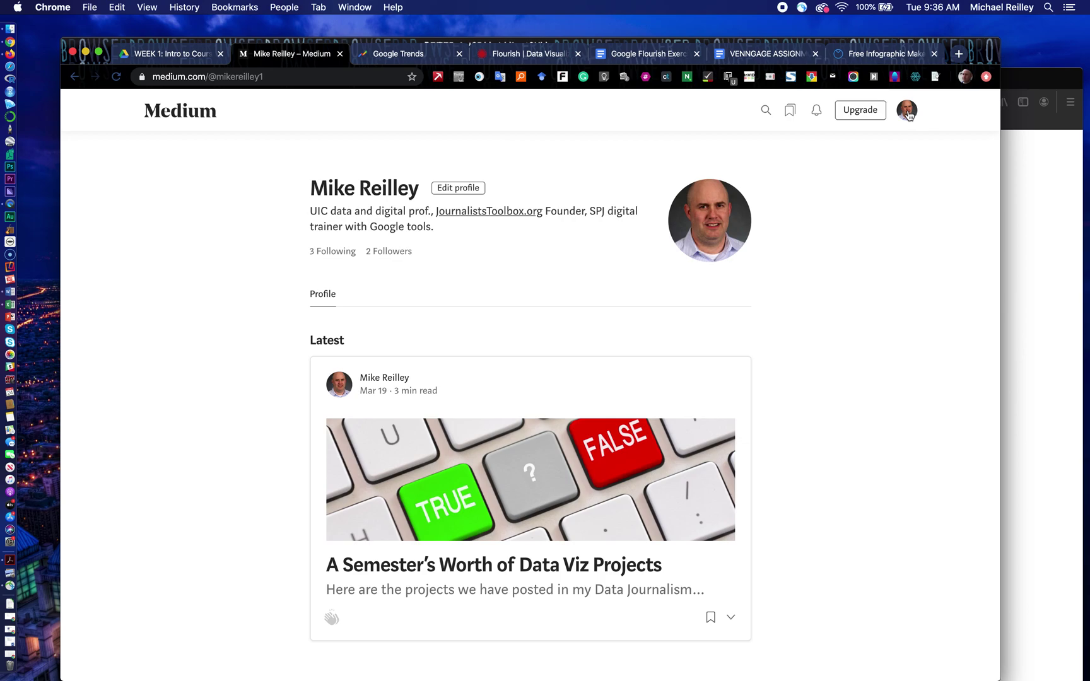
left_click(908, 111)
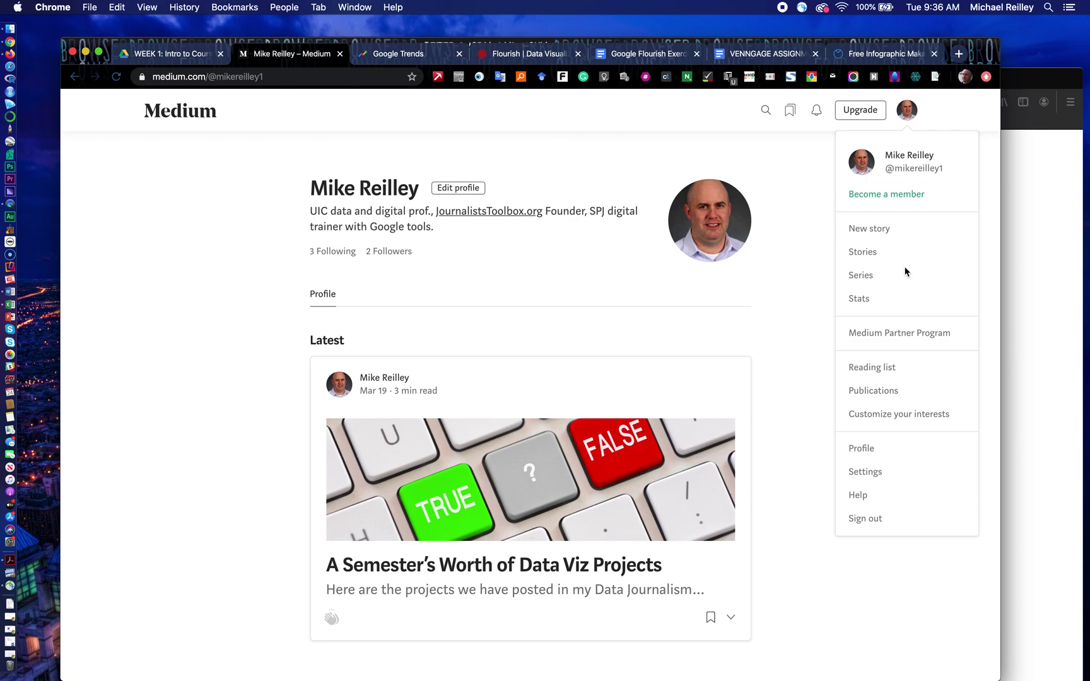
Step: Open the published story 'A Semester's Worth of Data Viz Projects' for editing from Stories
left_click(862, 252)
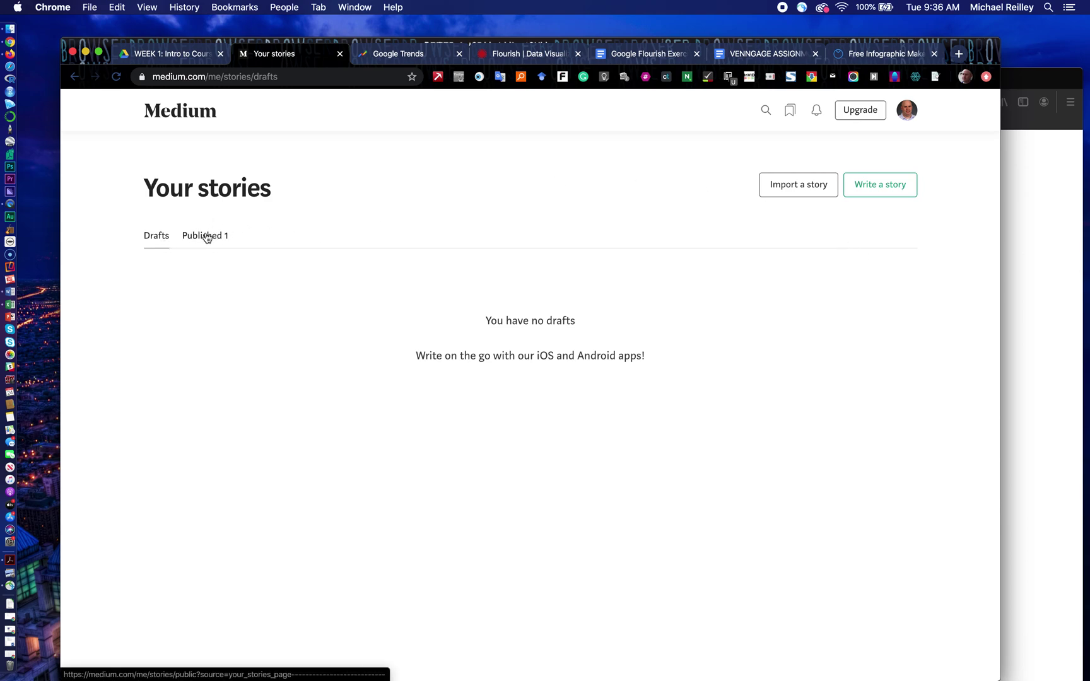
left_click(206, 237)
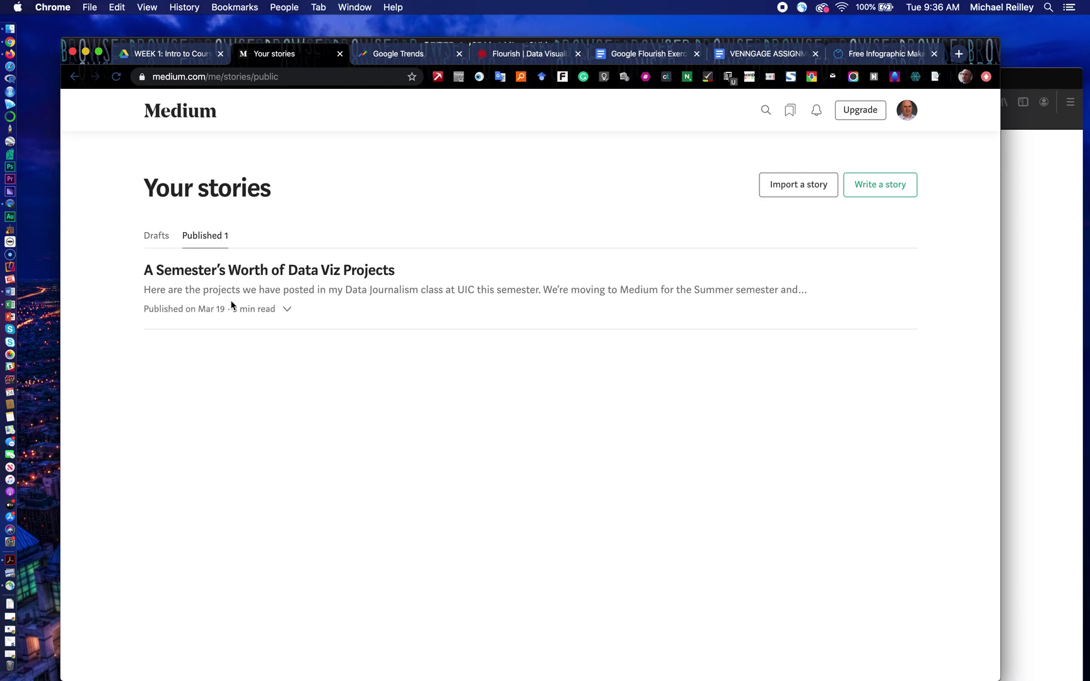
left_click(287, 310)
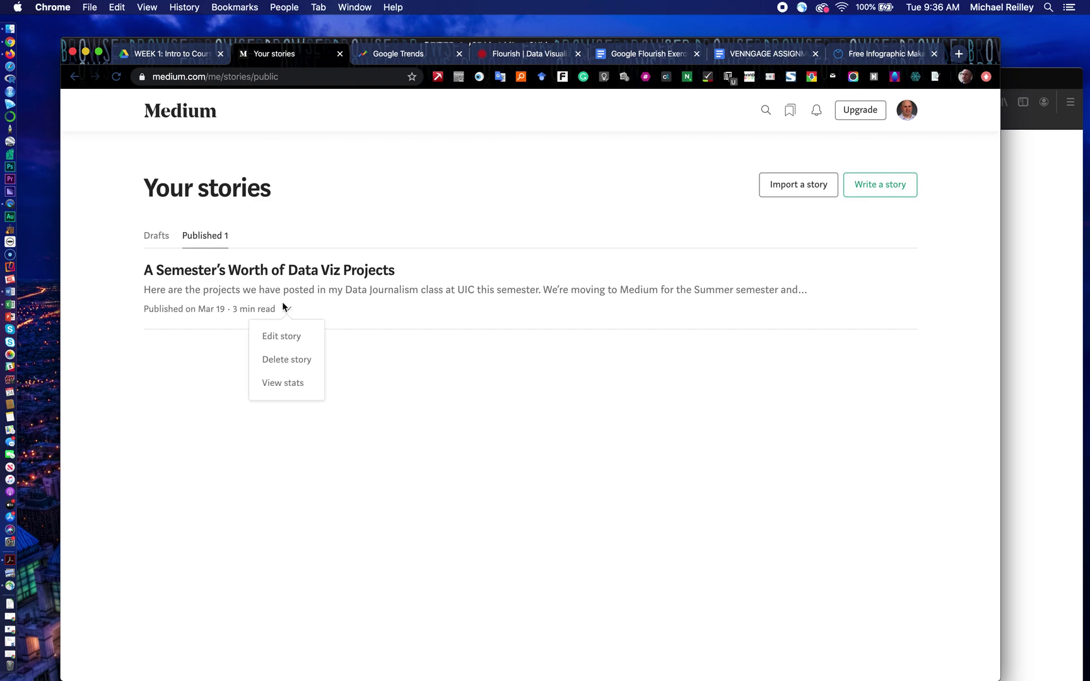
left_click(285, 337)
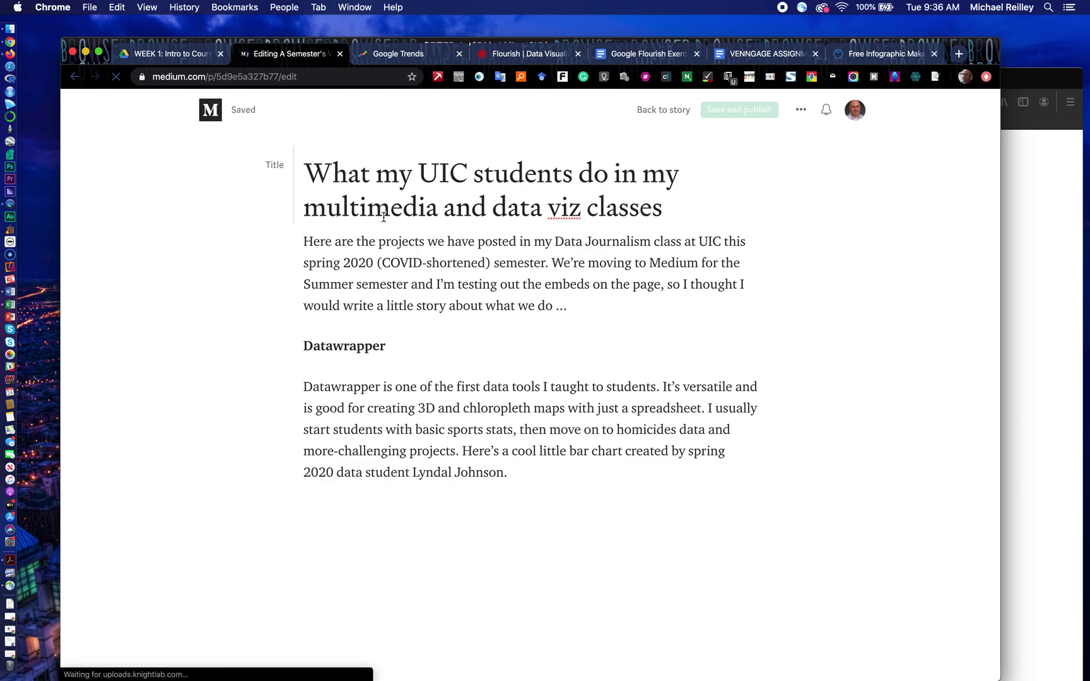
Step: Replace the ellipsis ending the intro paragraph with a period
scroll(363, 356, "down", 1)
scroll(363, 357, "down", 10)
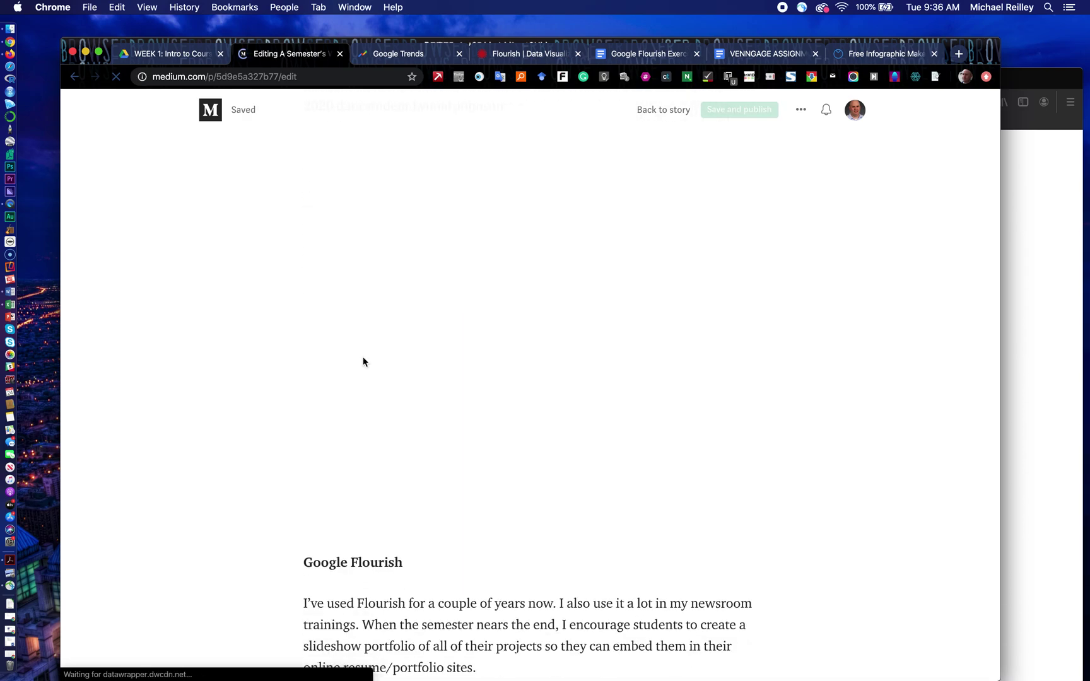
scroll(363, 357, "down", 10)
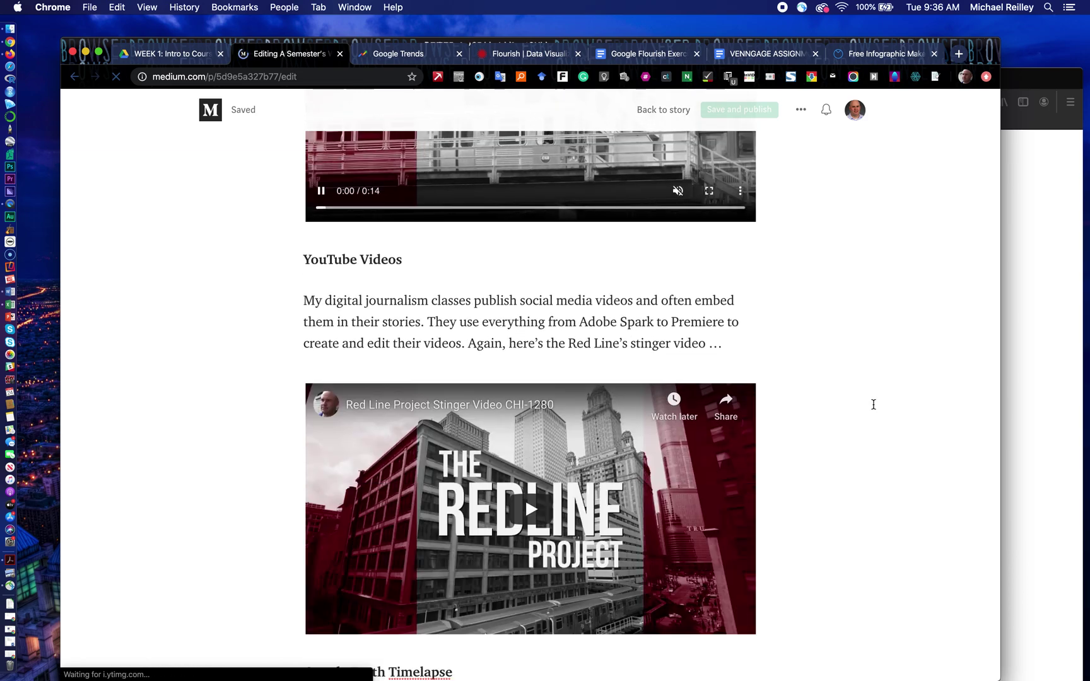
scroll(874, 404, "down", 8)
scroll(874, 404, "down", 10)
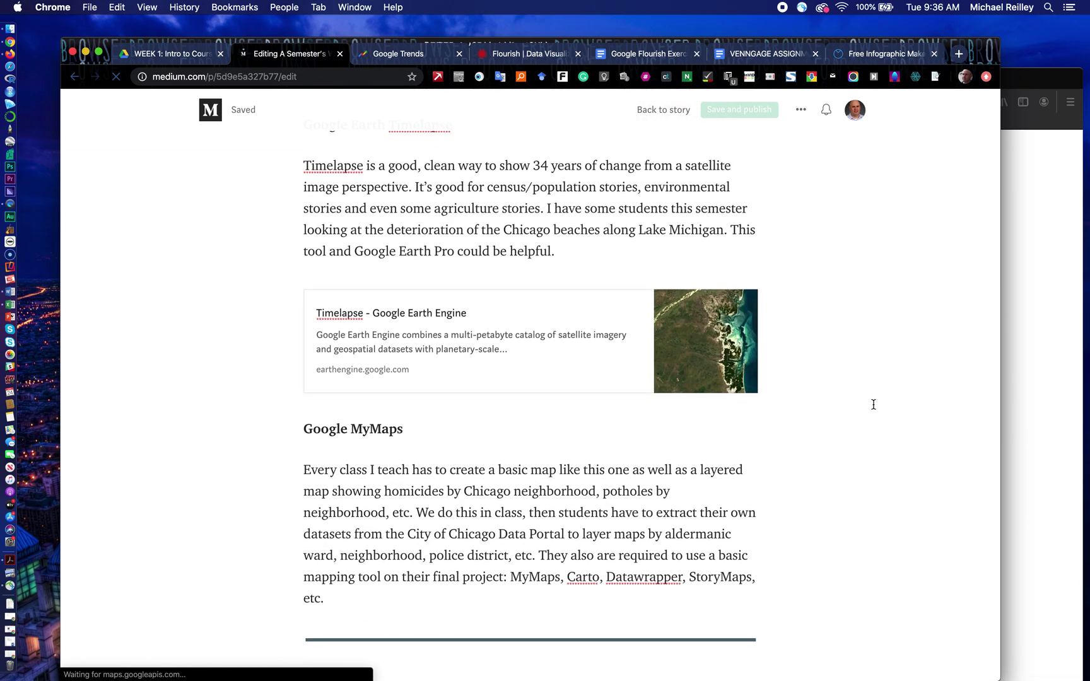
scroll(874, 404, "down", 10)
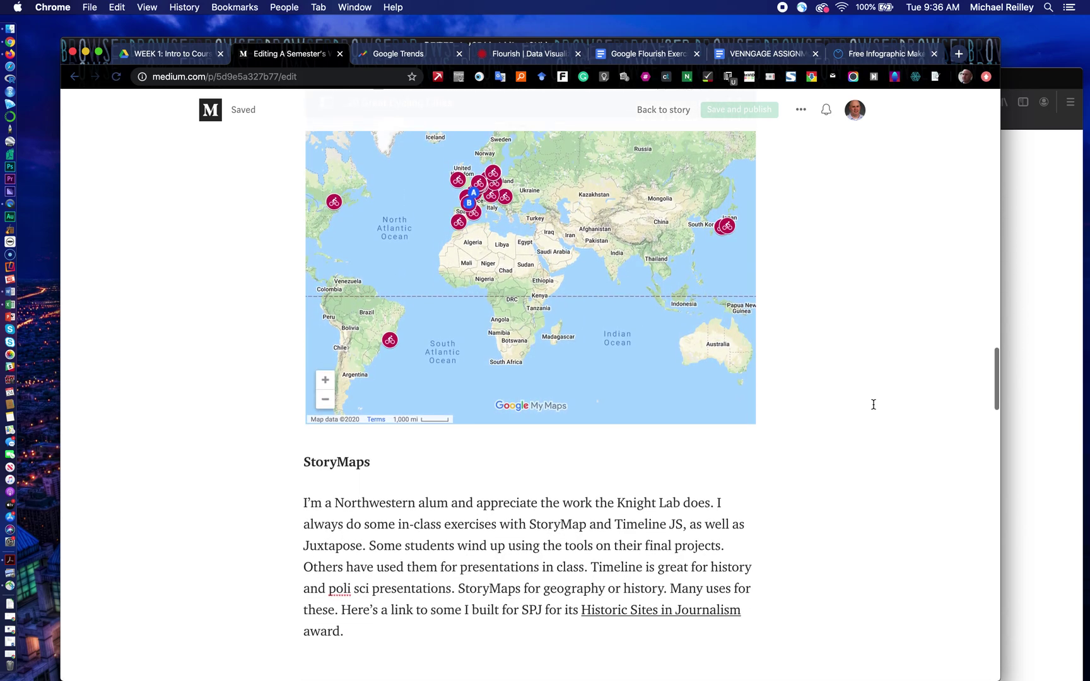
scroll(874, 405, "down", 10)
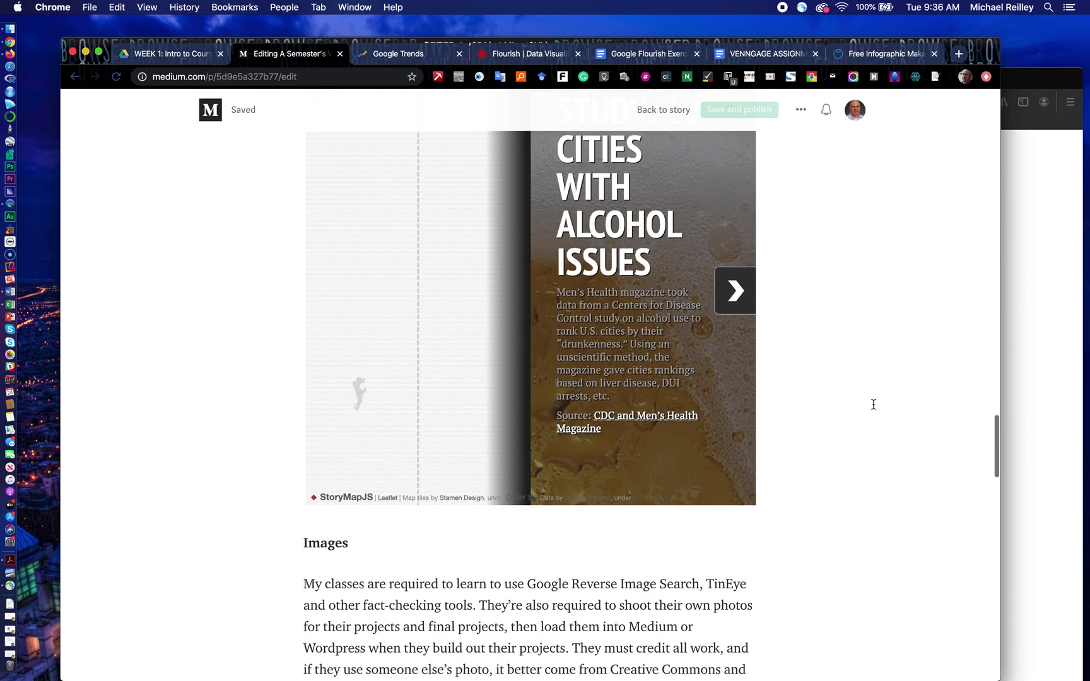
scroll(874, 404, "down", 2)
scroll(874, 404, "up", 12)
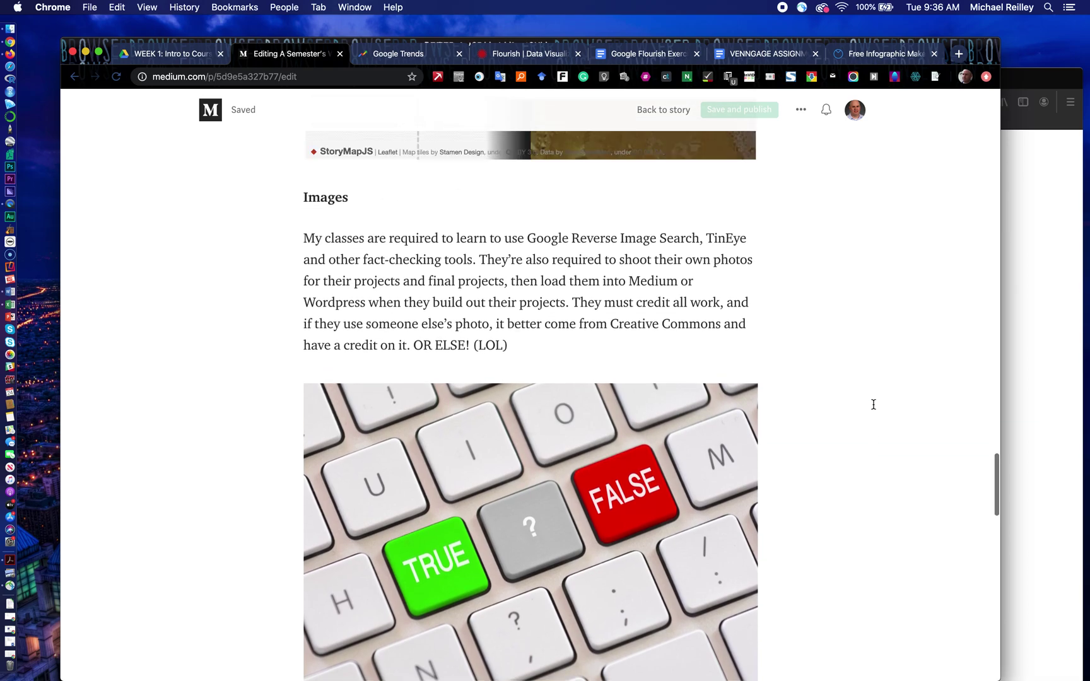
scroll(874, 404, "up", 20)
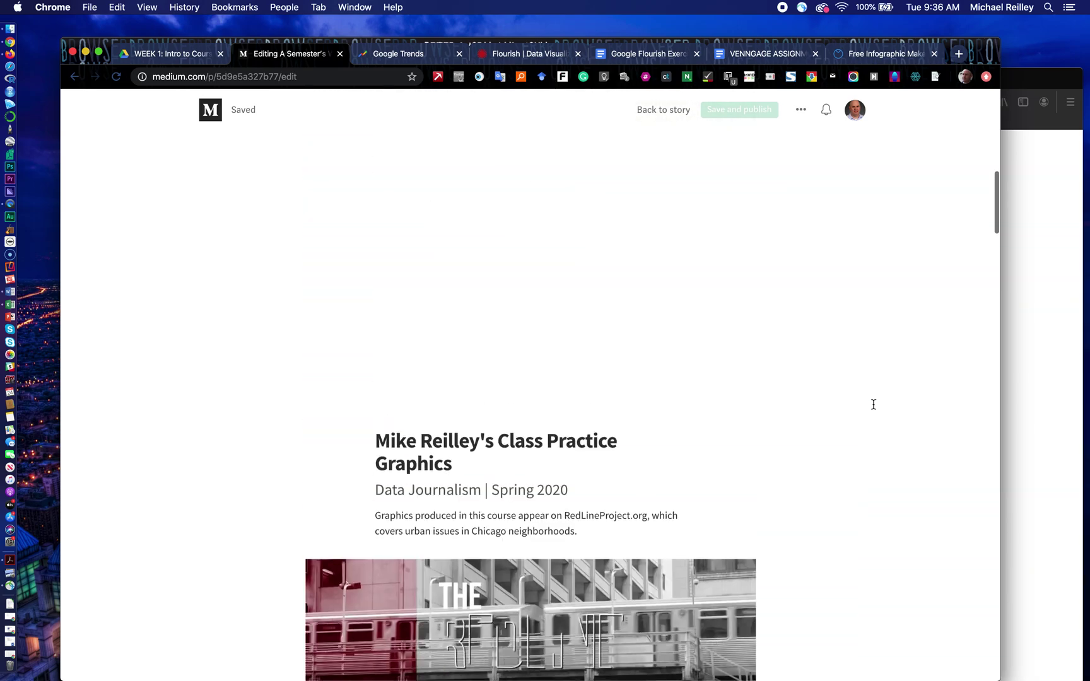
scroll(874, 405, "up", 5)
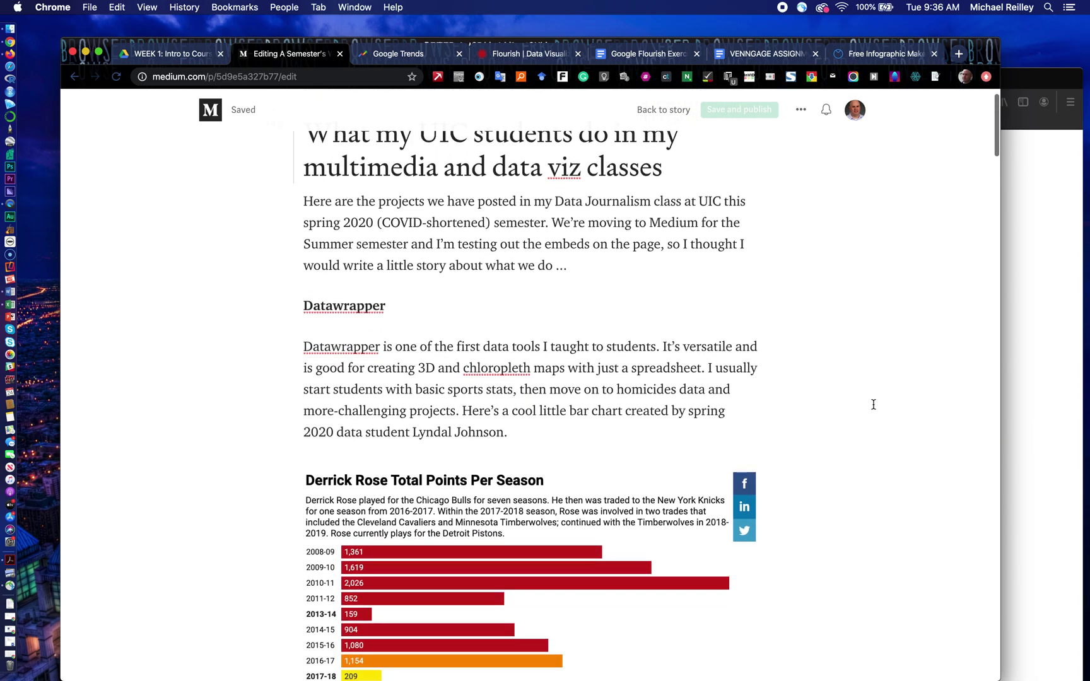
left_click(567, 310)
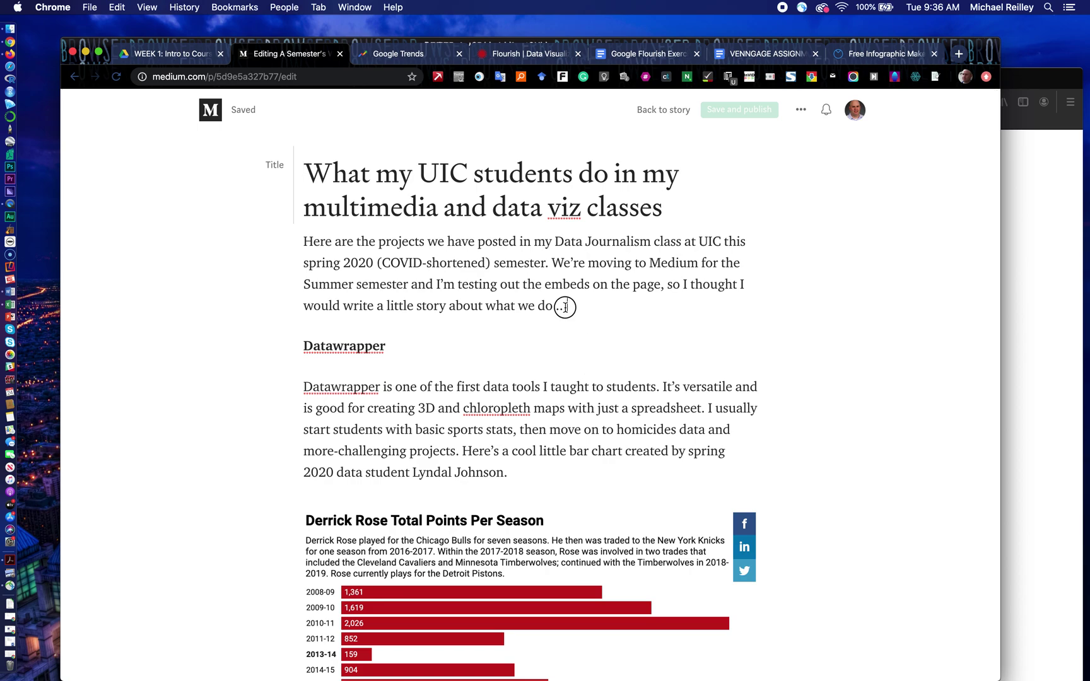
key("BackSpace")
key("BackSpace")
key("BackSpace")
key("BackSpace")
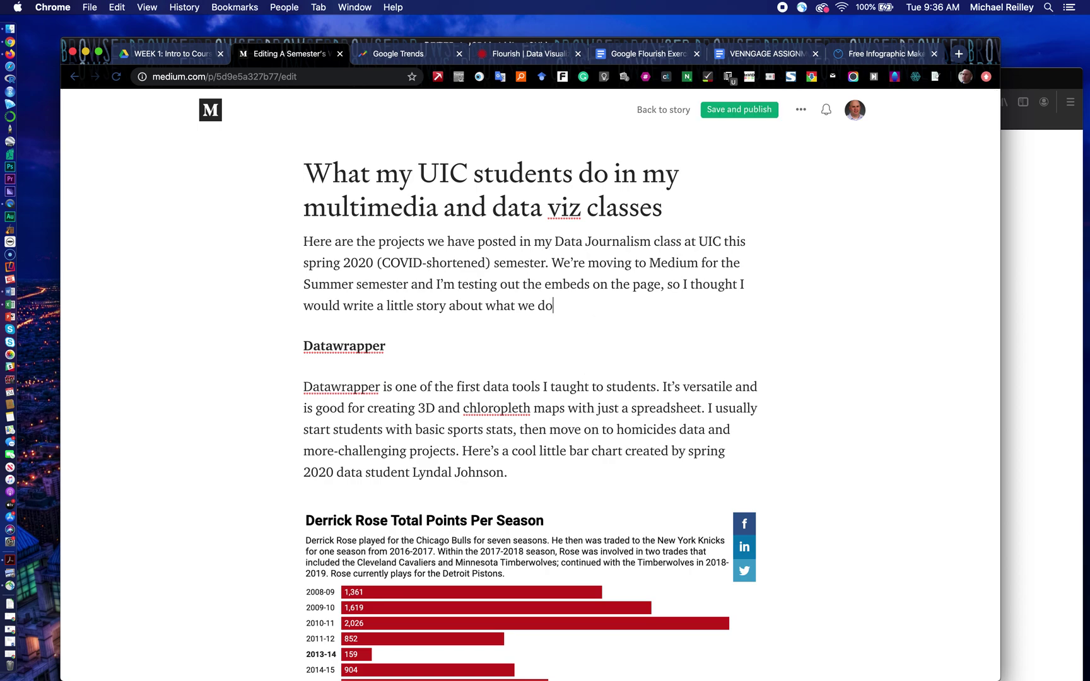
type(".")
Step: Save and publish the story, then start a new blank story
left_click(728, 111)
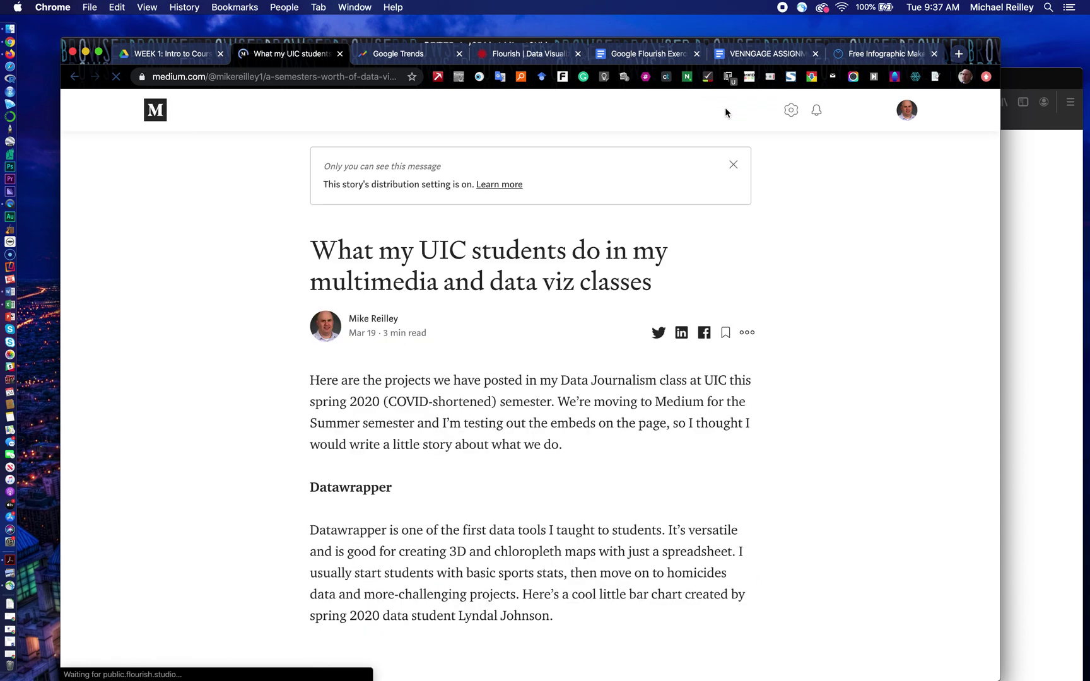
left_click(907, 118)
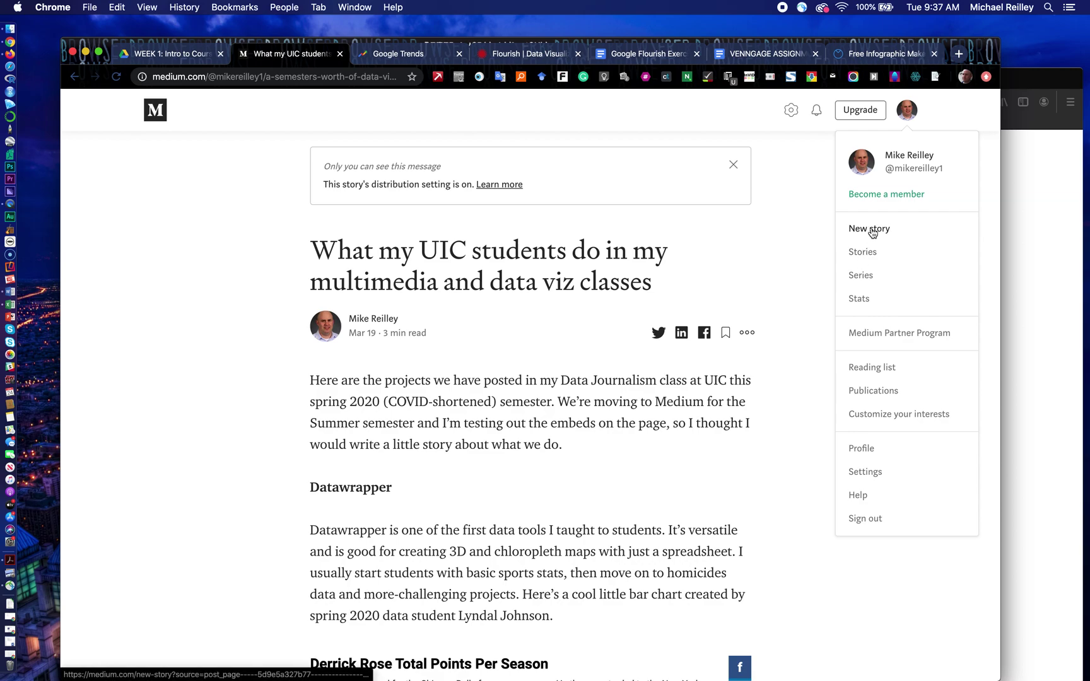
left_click(870, 229)
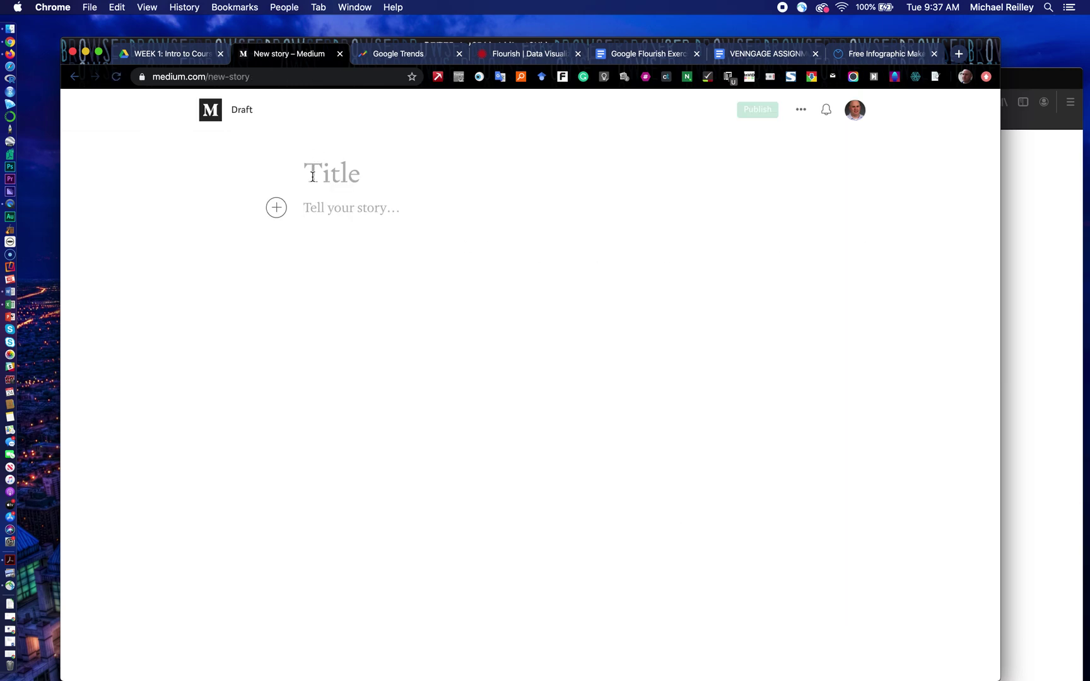
Step: Title the draft 'Practice Post' and add two paragraphs of placeholder gibberish text
left_click(316, 175)
type("Practice Post")
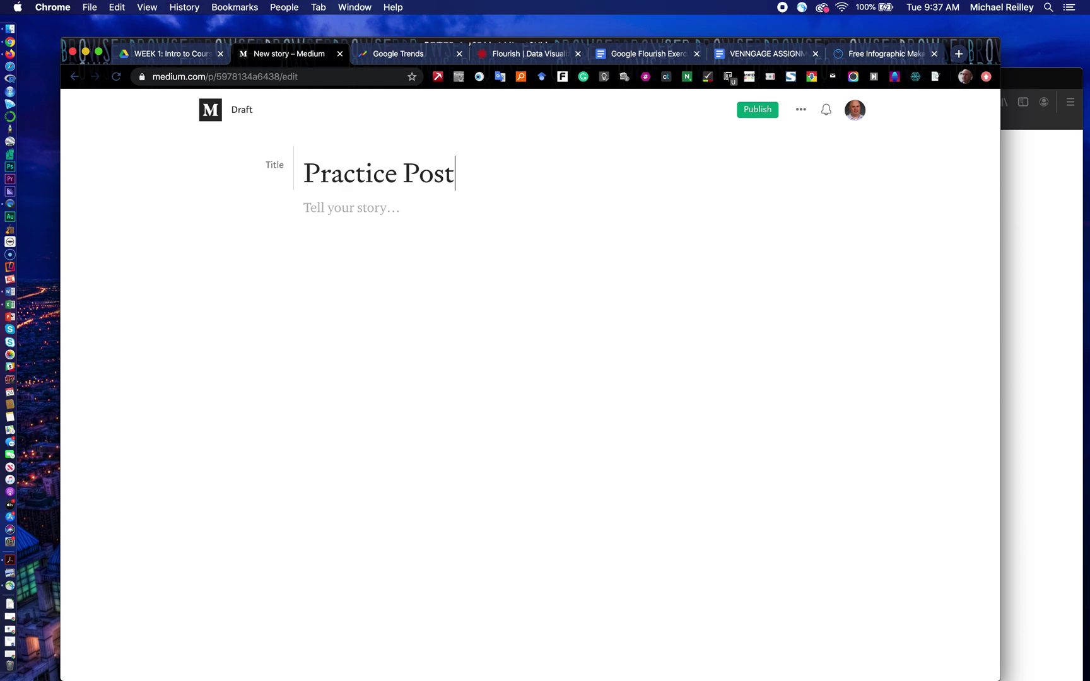
left_click(319, 209)
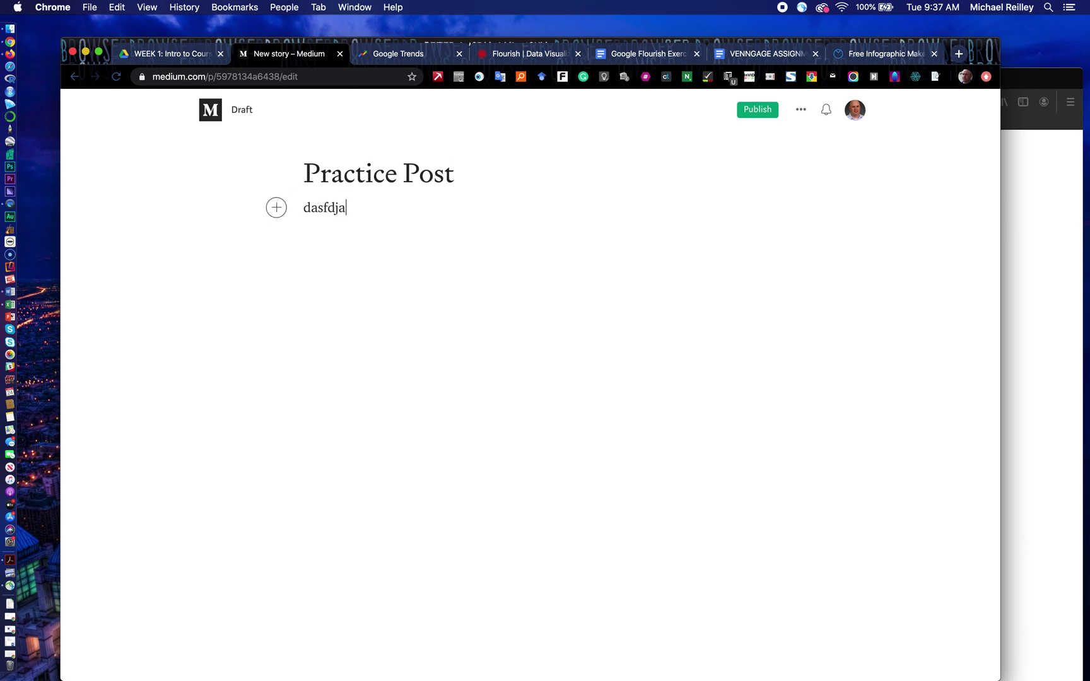
type("sdklfklsdajjdklfjkdsljkfdskjlkjkfsadk")
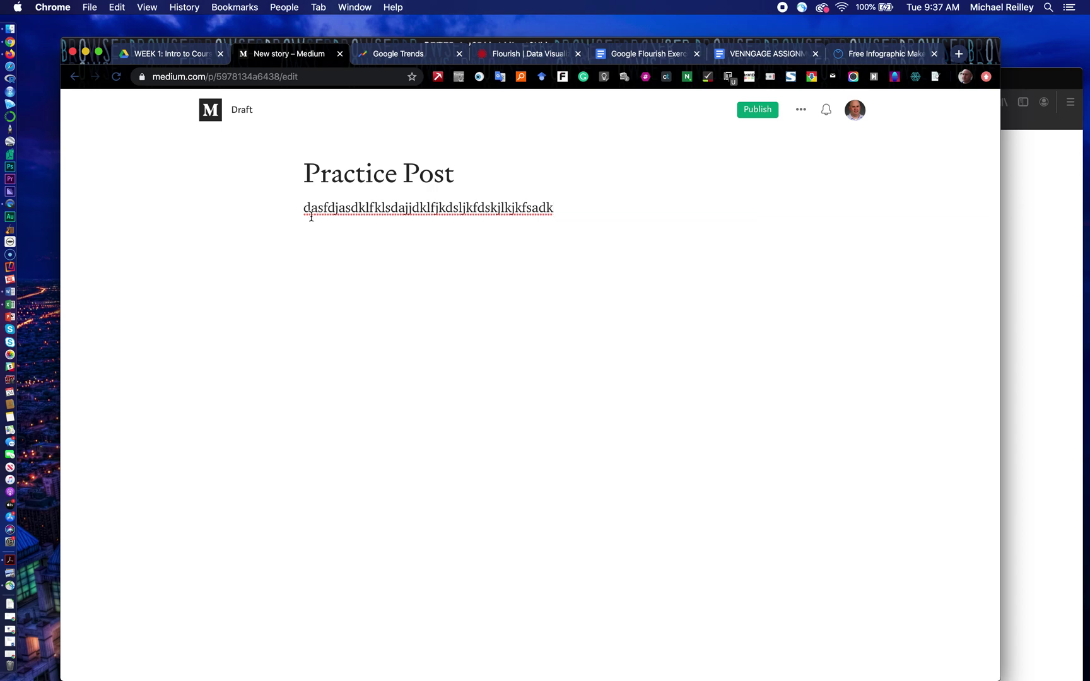
key("Return")
type("dfkldsljafkldsakldsjkfkdljkkldfaads;")
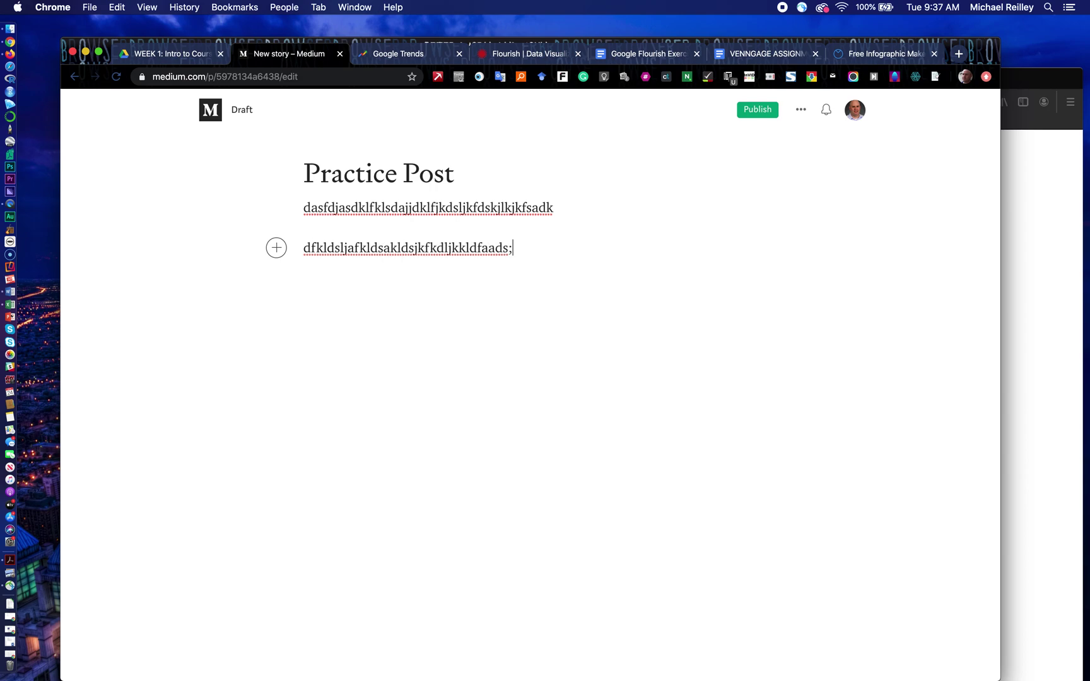
key("Return")
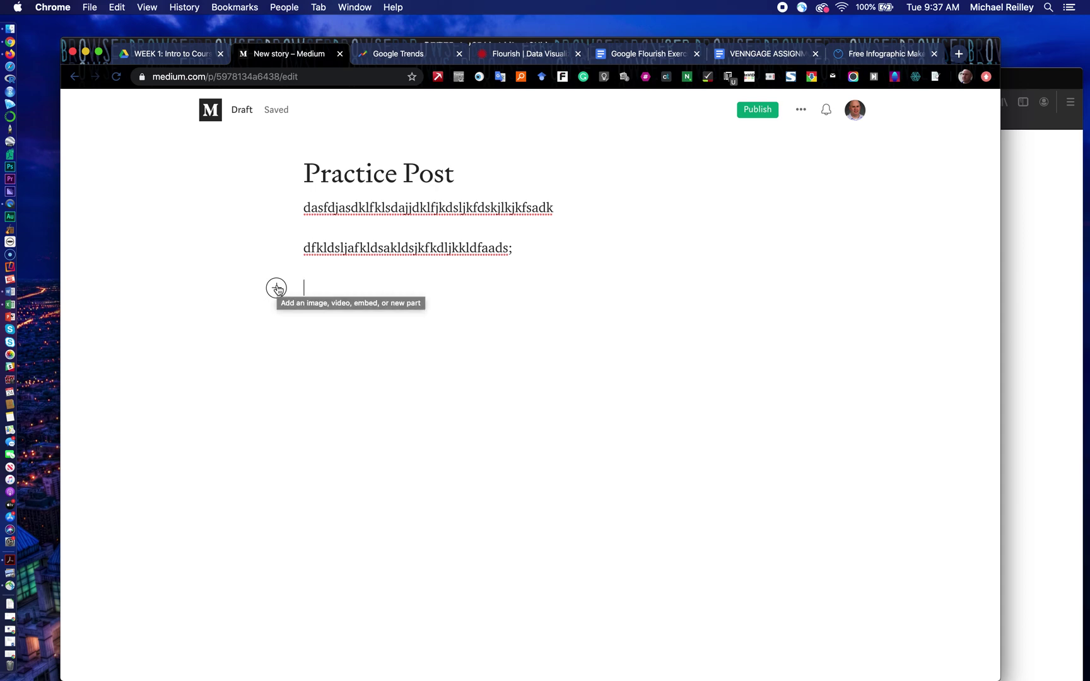
left_click(277, 289)
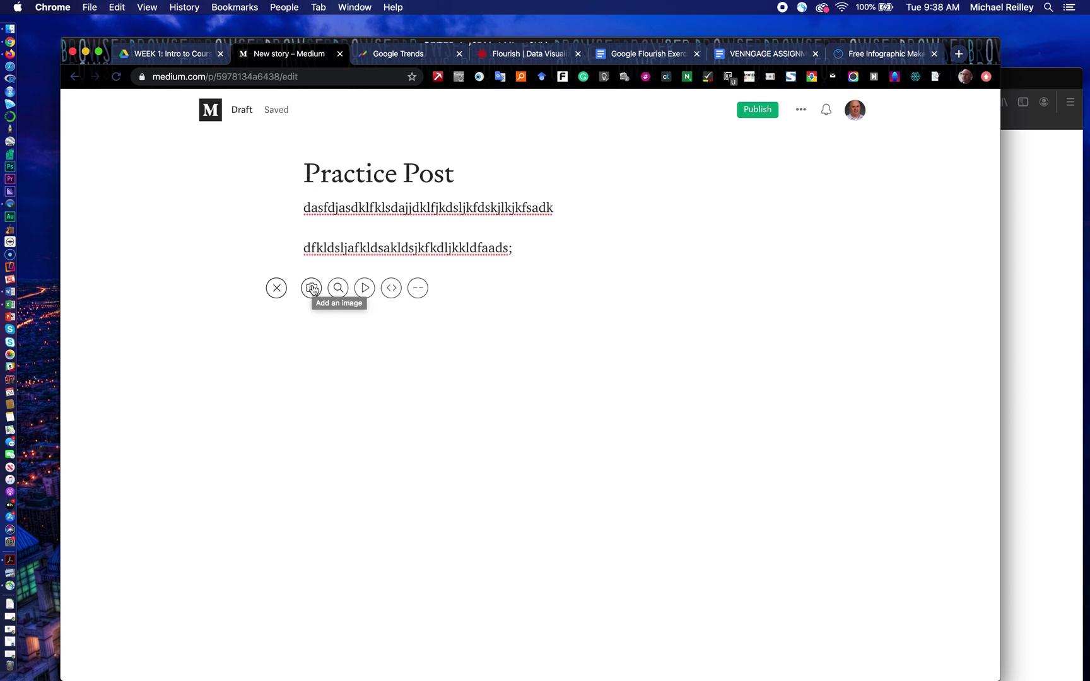
Step: Insert the Desktop image verifysandystreetsharks.jpg below the placeholder paragraphs
left_click(313, 288)
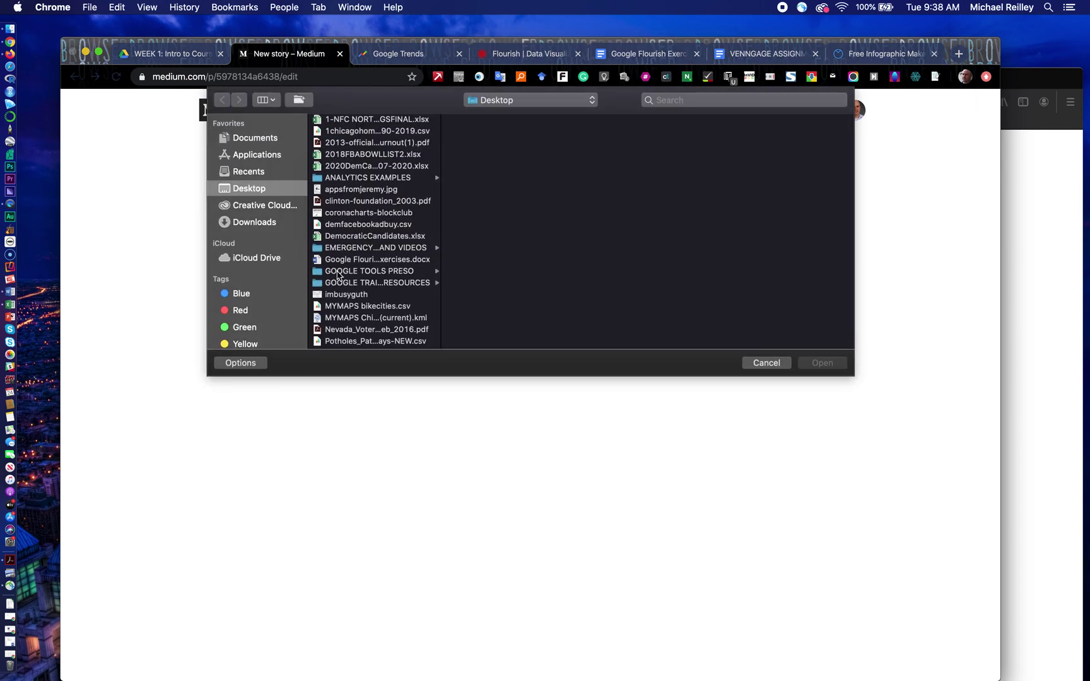
scroll(340, 288, "down", 10)
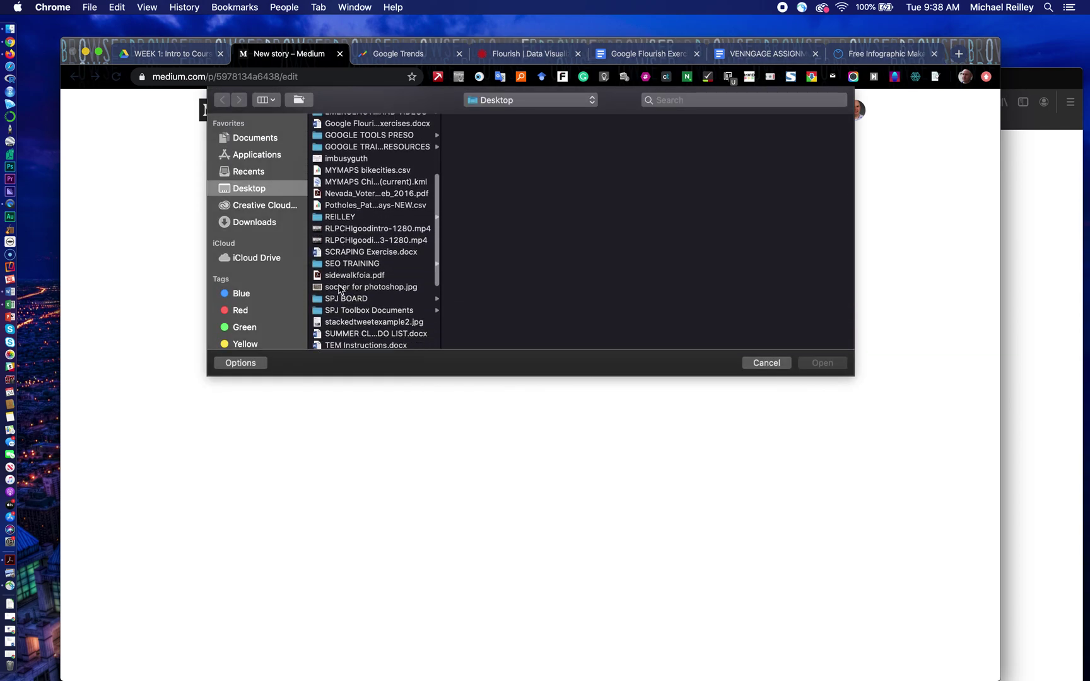
scroll(340, 289, "down", 5)
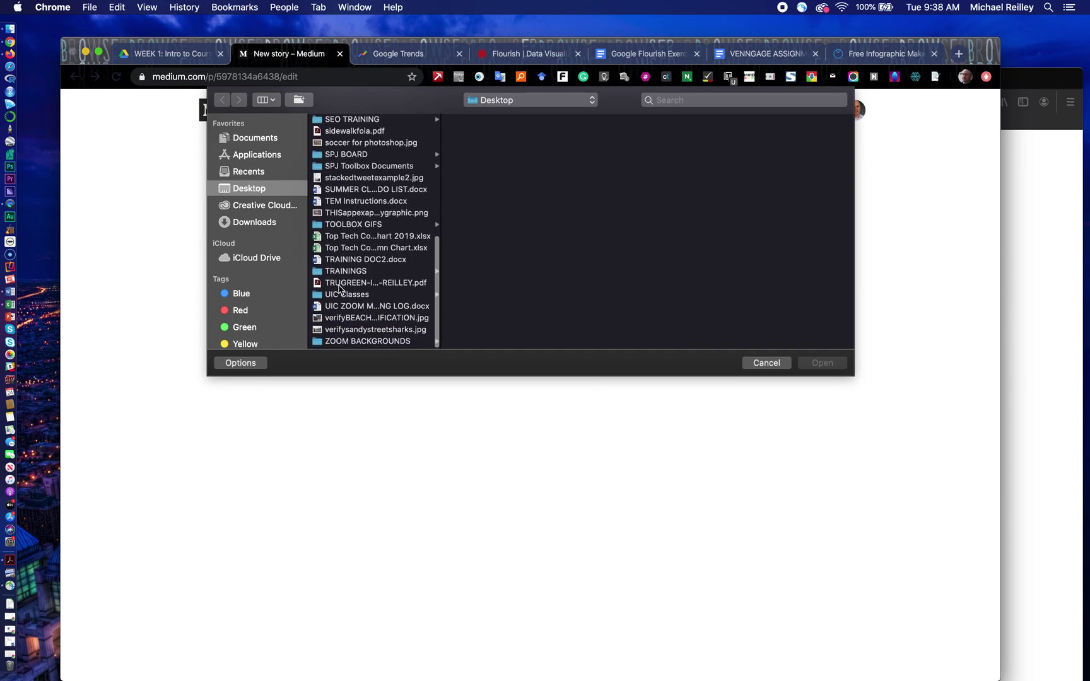
left_click(352, 332)
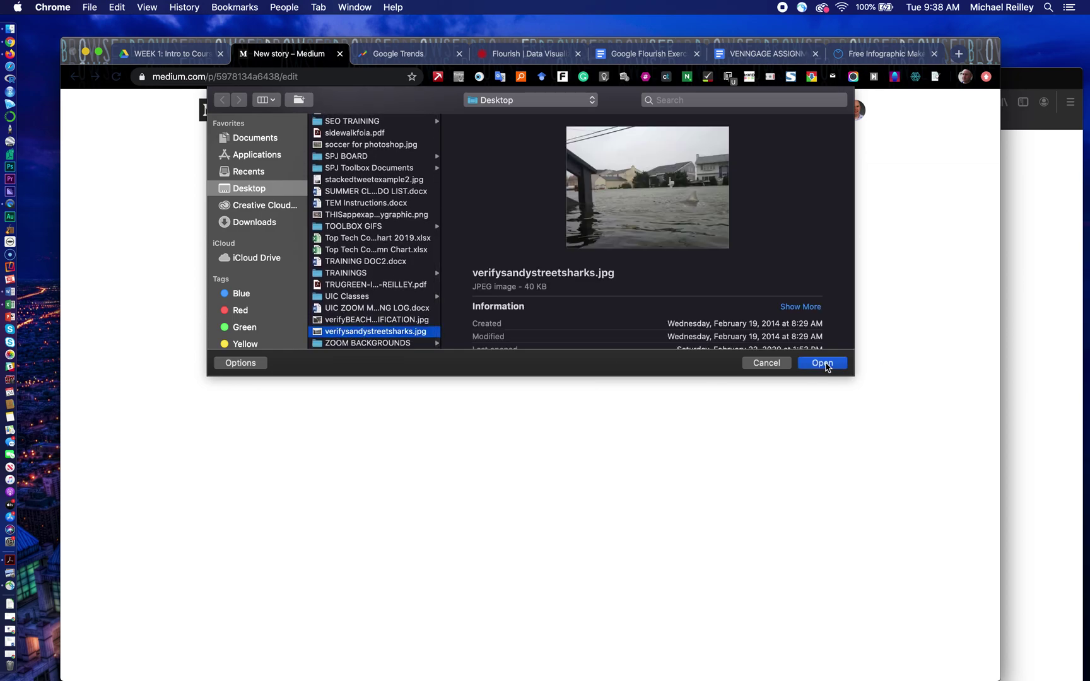
left_click(823, 364)
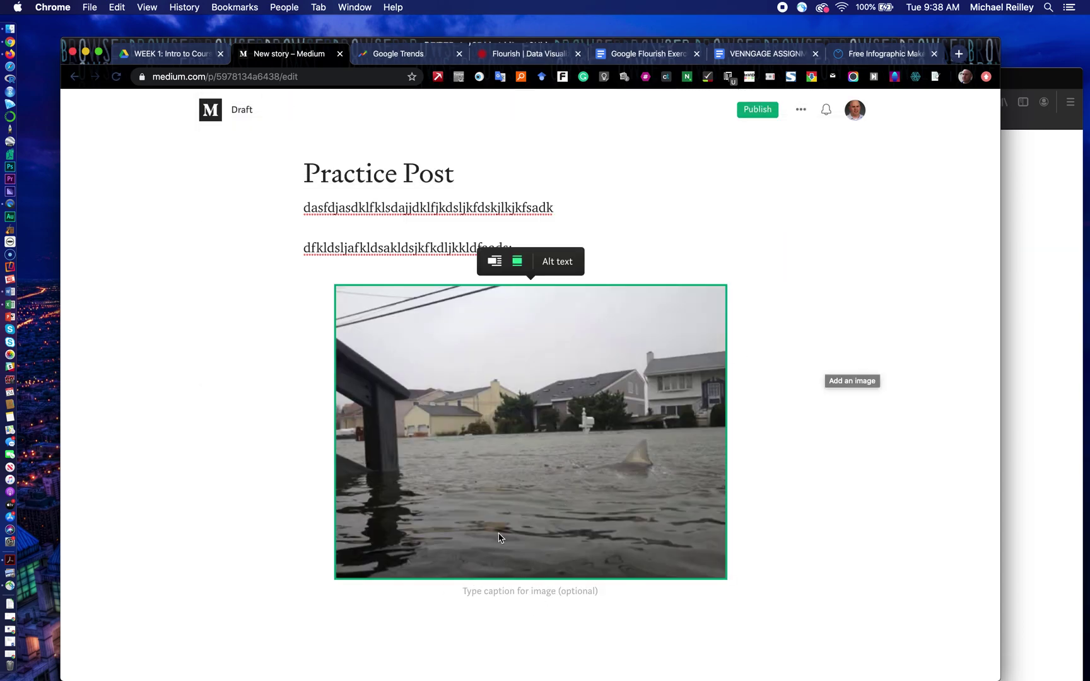
left_click(517, 596)
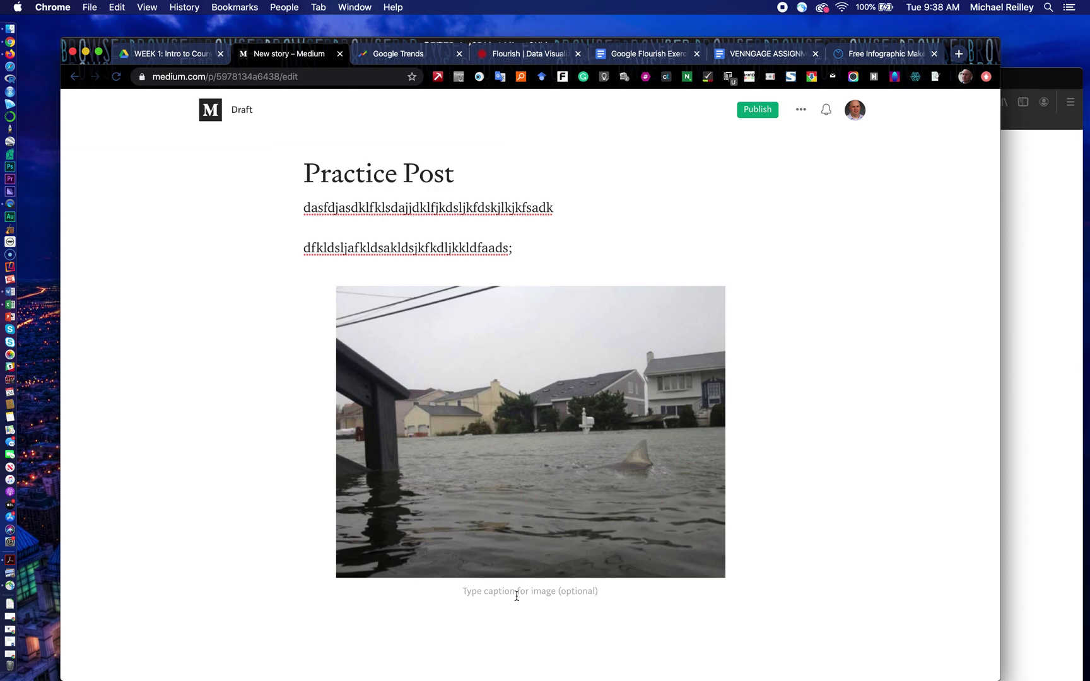
Step: Caption the photo 'Famous hurricane street shark photo. (Photo/Creative Commons)'
type("Famous hurricane street shark photo. (P")
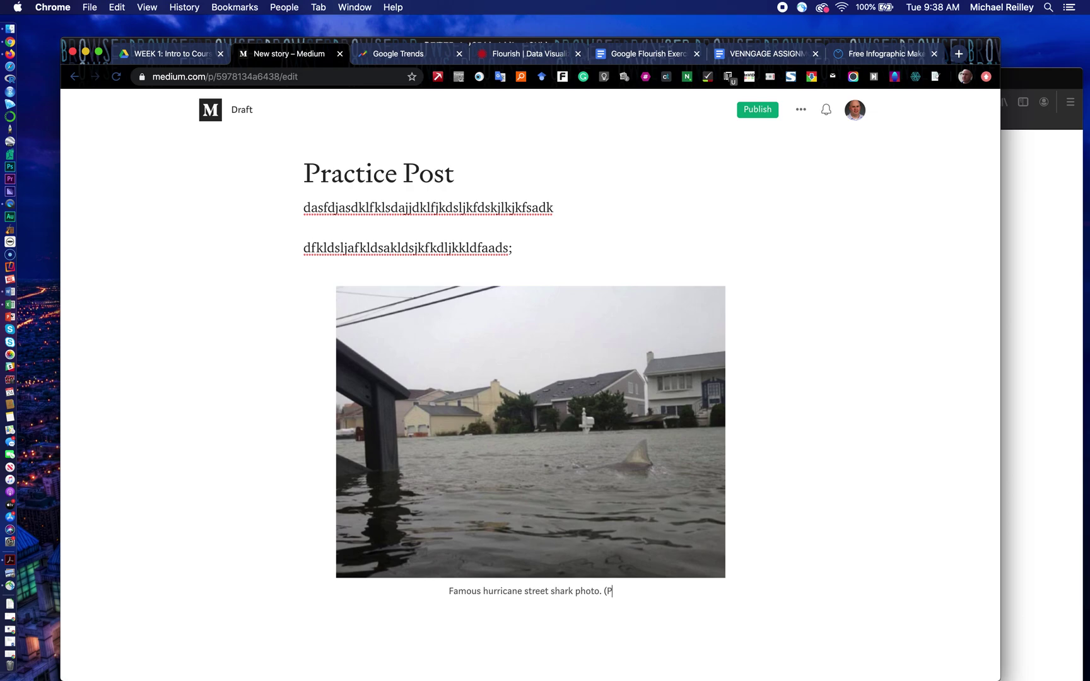
type("hoto")
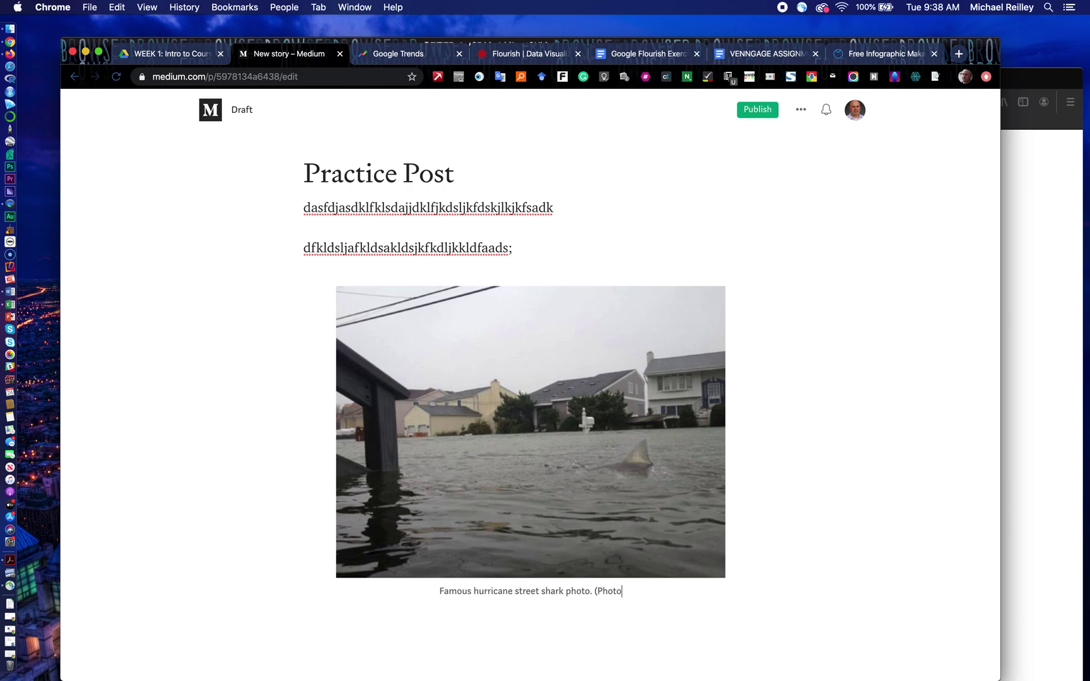
type("/Creative ")
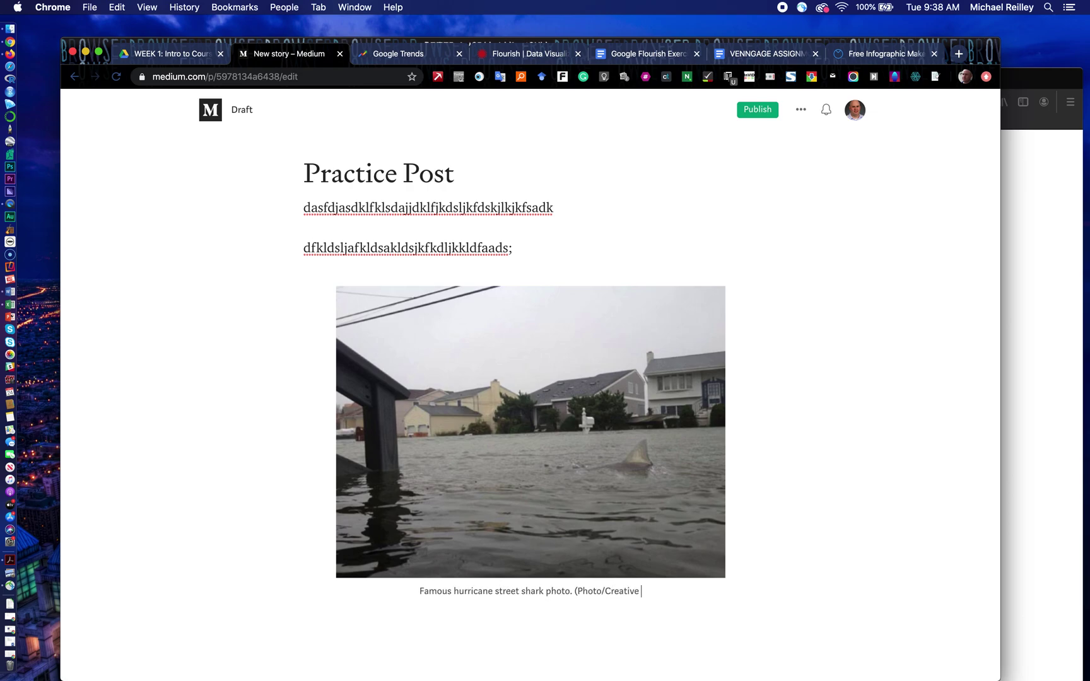
type("Commons)")
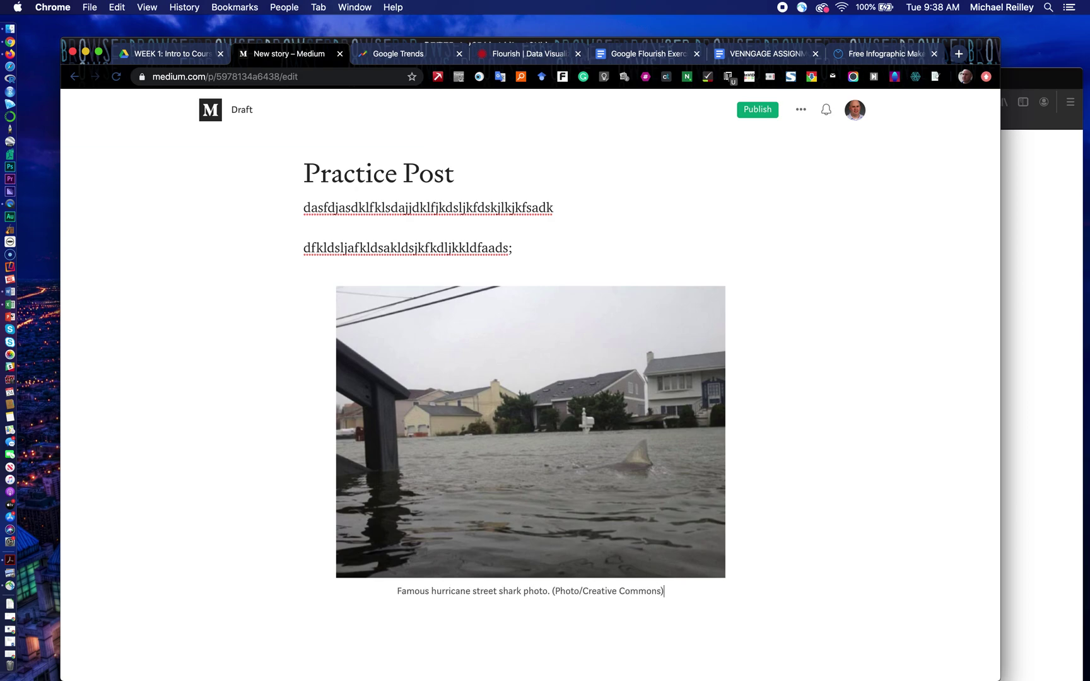
left_click(496, 492)
left_click(480, 604)
Step: Add a new line below the caption and choose the embed option
key("Return")
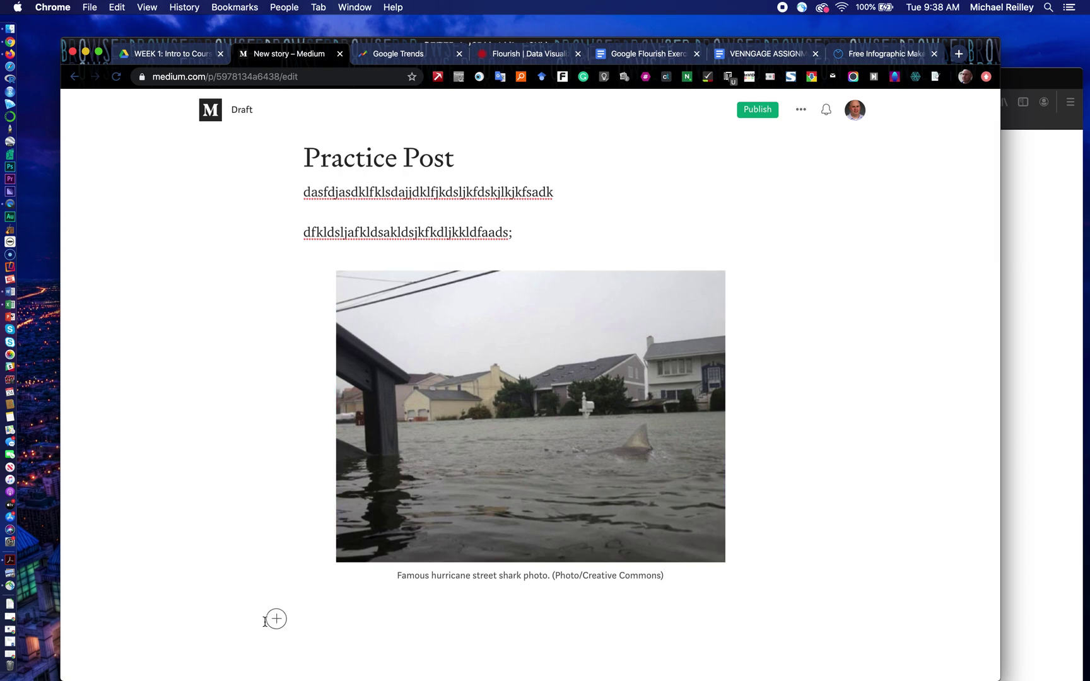
left_click(277, 620)
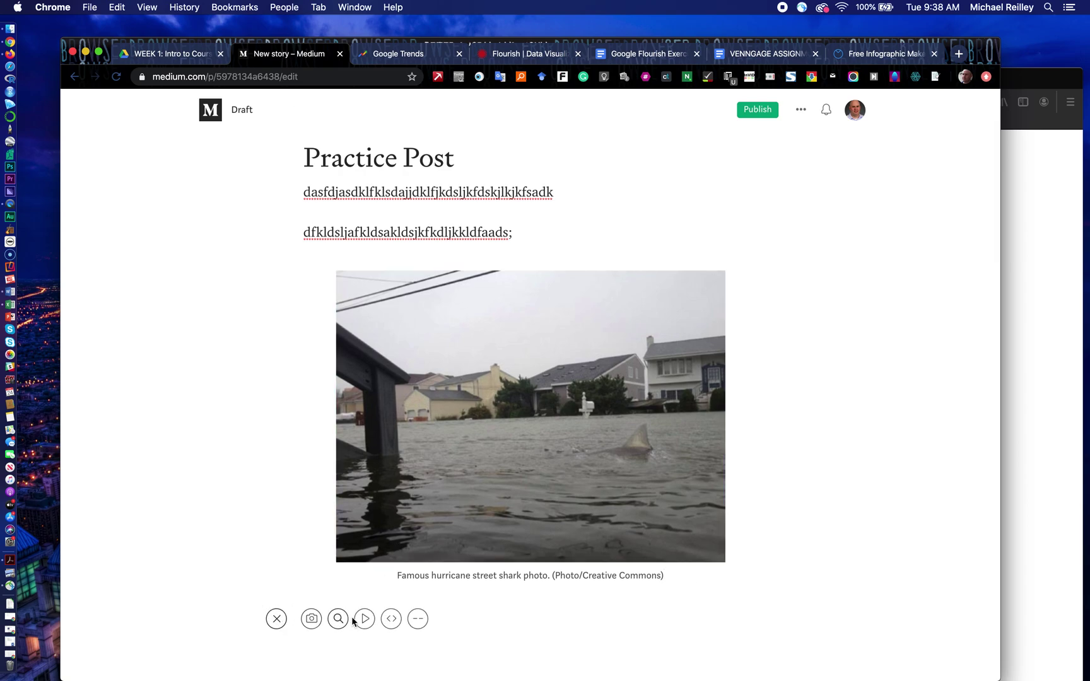
left_click(392, 619)
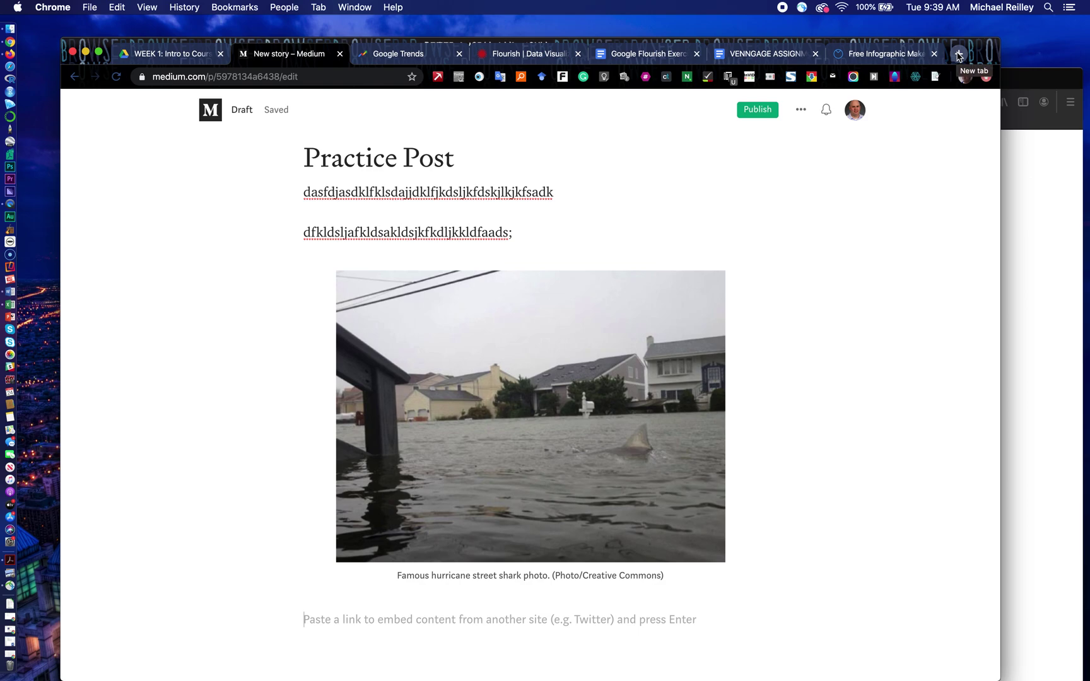
Step: In a new tab, open YouTube's 500MPH flying tricycle video and select its URL
left_click(959, 54)
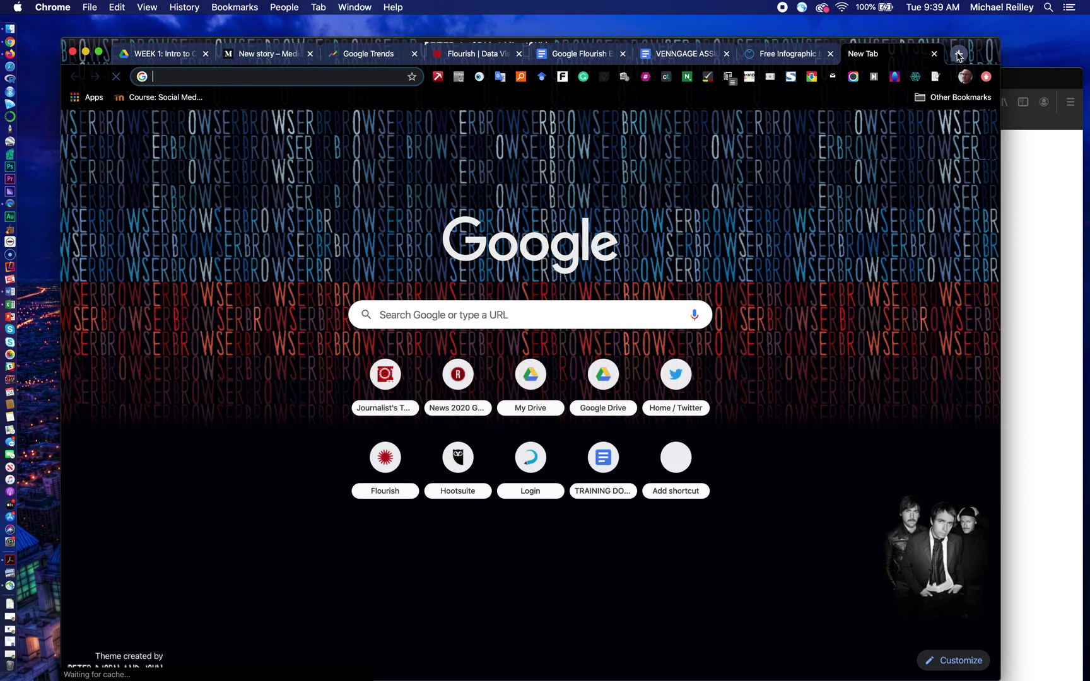
type("youtube.com")
key("Return")
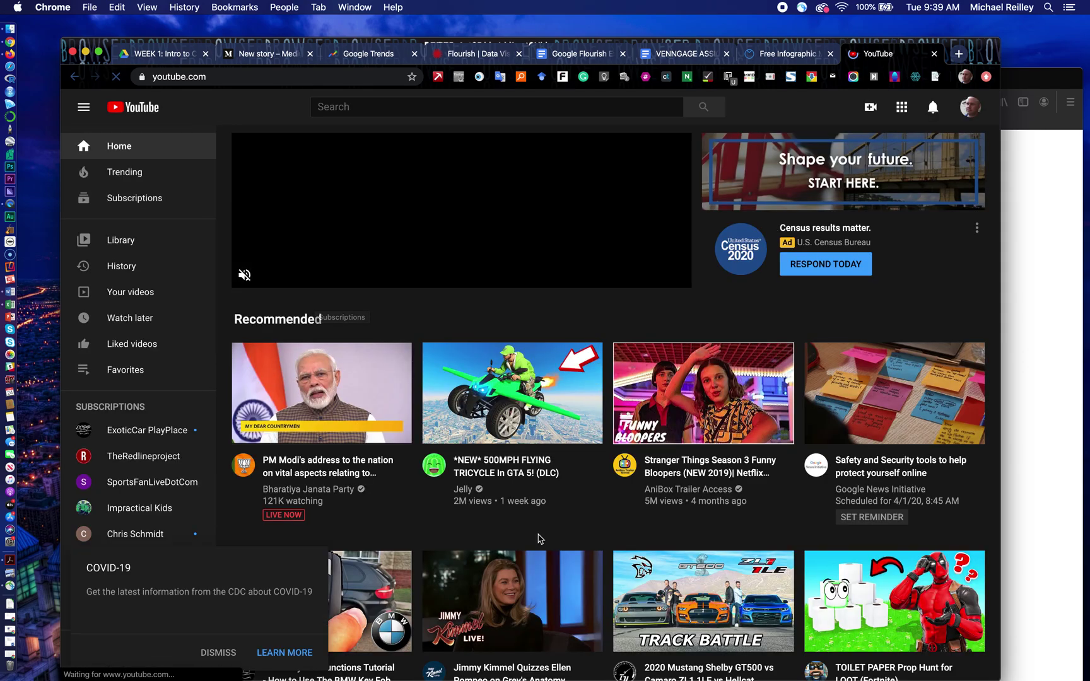
left_click(504, 467)
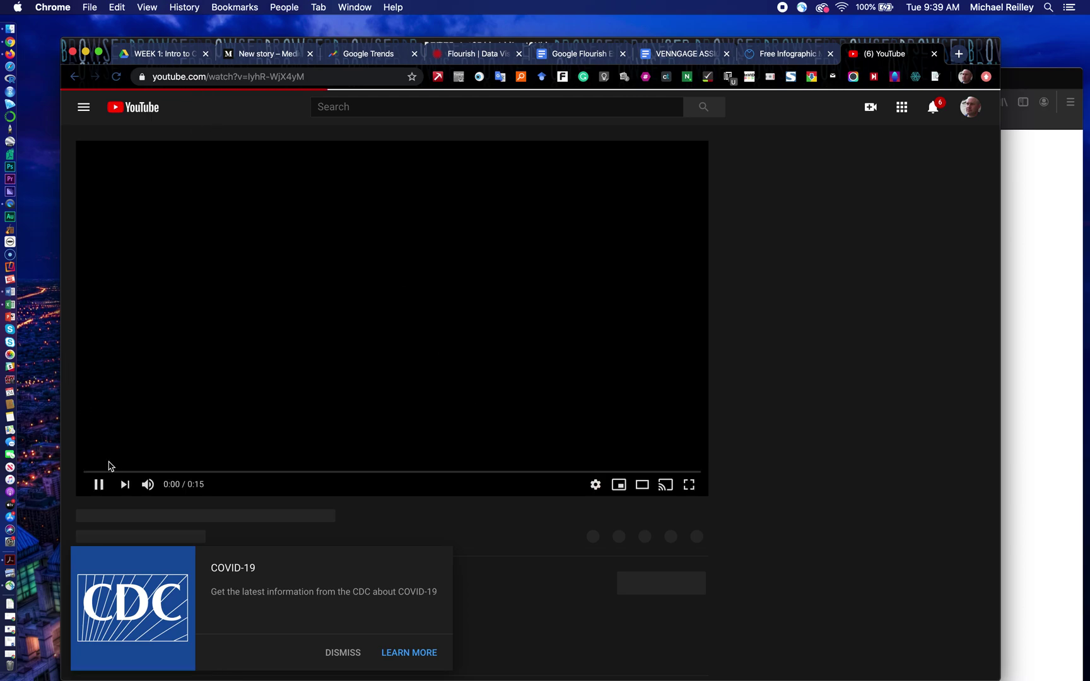
left_click(310, 75)
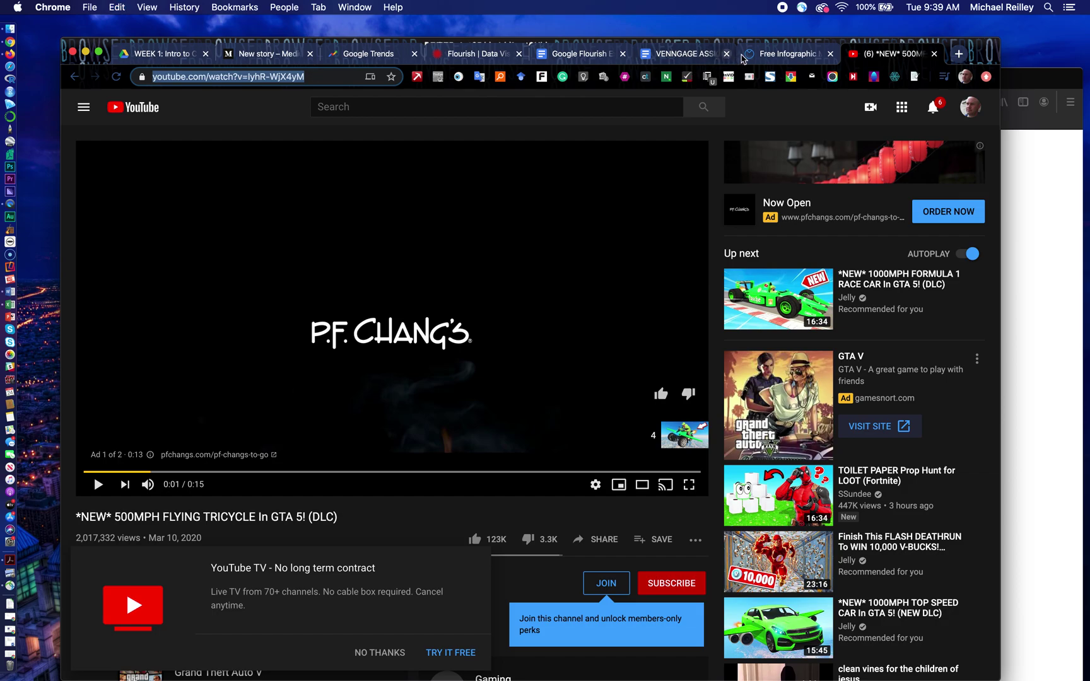
left_click(281, 60)
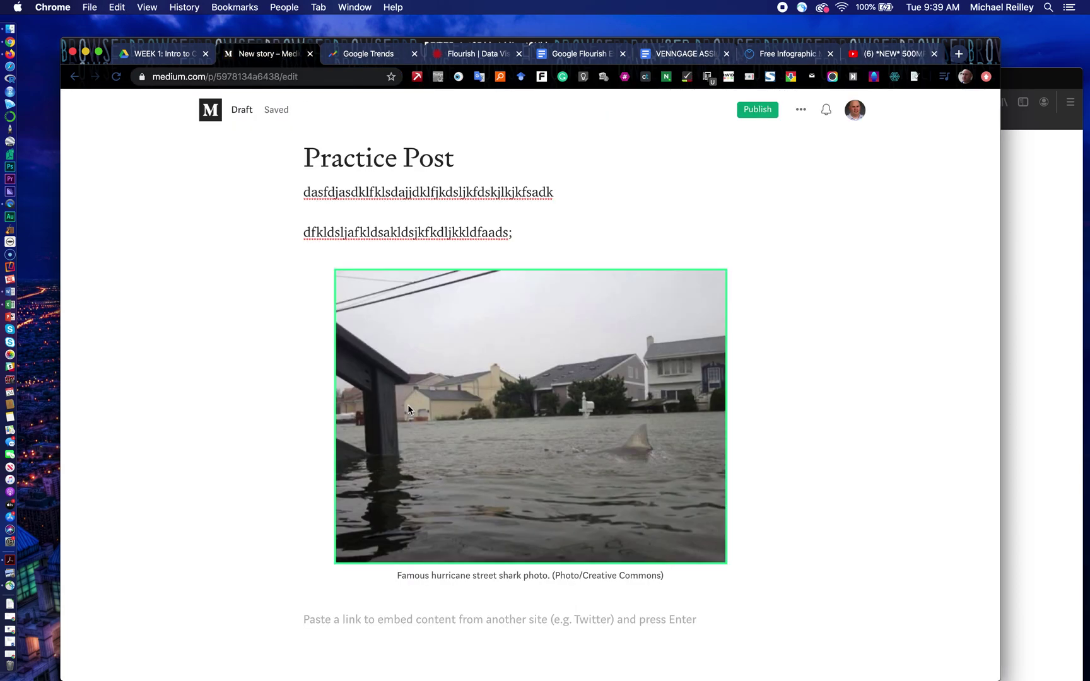
Step: Embed the GTA 5 flying tricycle YouTube video under the shark photo and add a new embed line beneath it
type("https://www.youtube.com/watch?v=IyhR-WjX4yM")
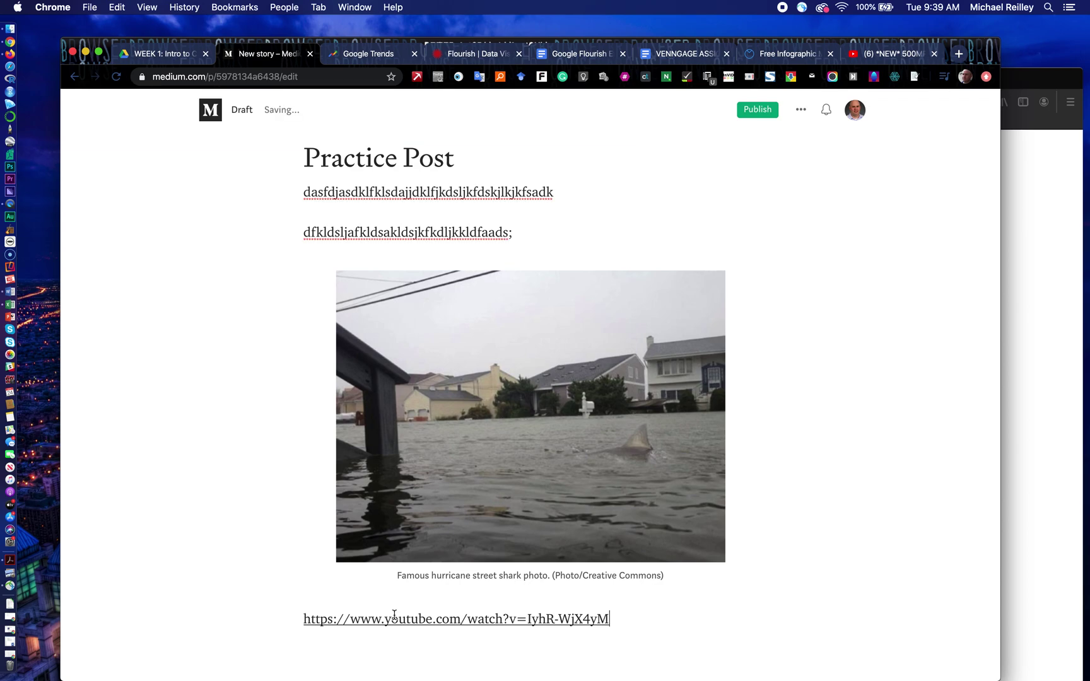
key("Return")
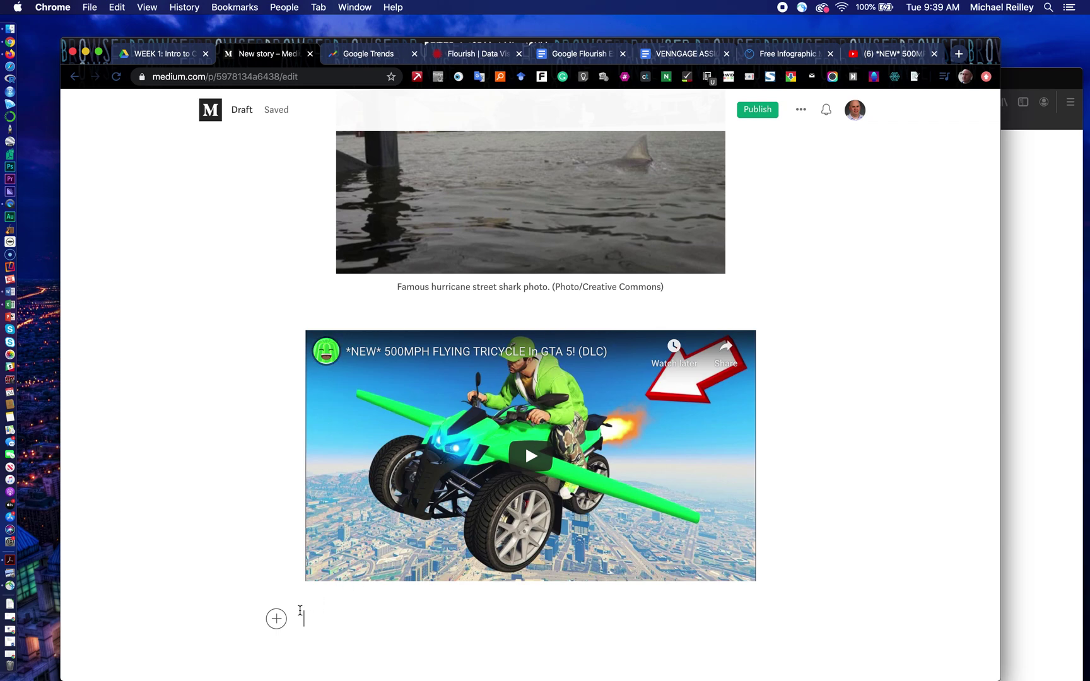
left_click(275, 619)
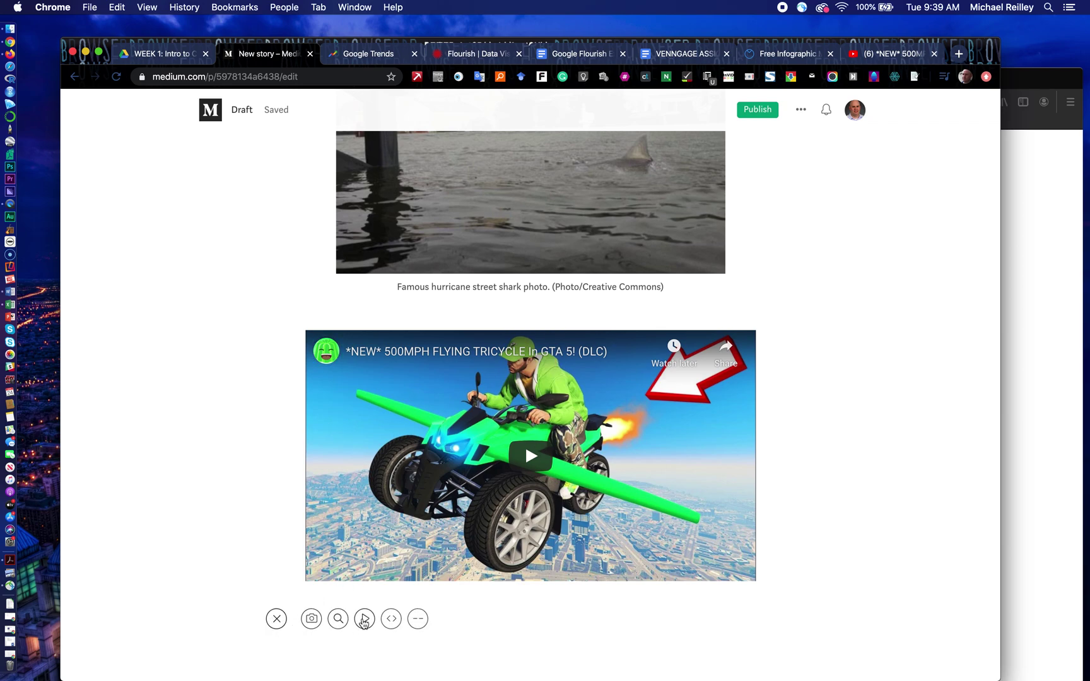
left_click(392, 619)
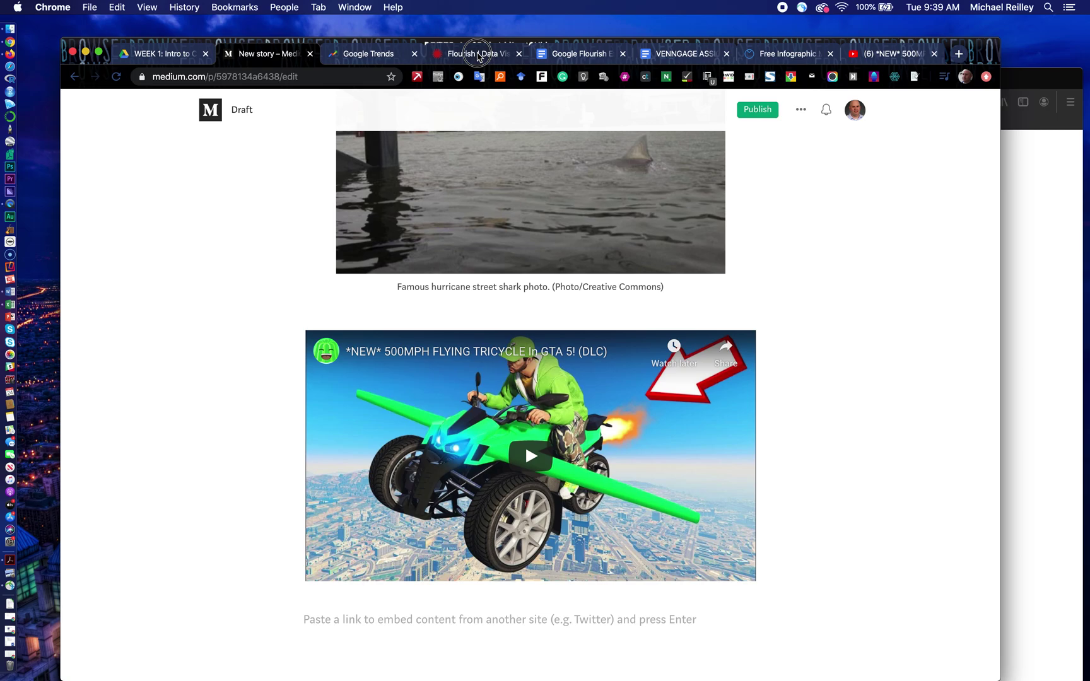
left_click(480, 54)
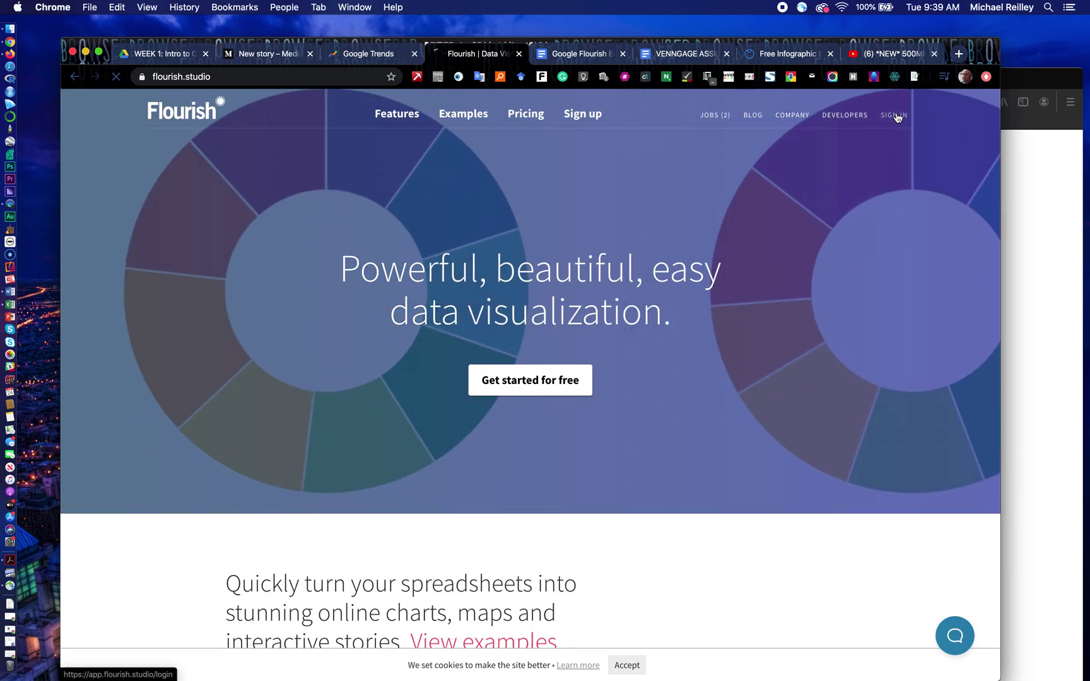
Step: Sign in to Flourish and open the NFC NORTH QB RATINGS 2018 project
left_click(896, 116)
mouse_move(895, 107)
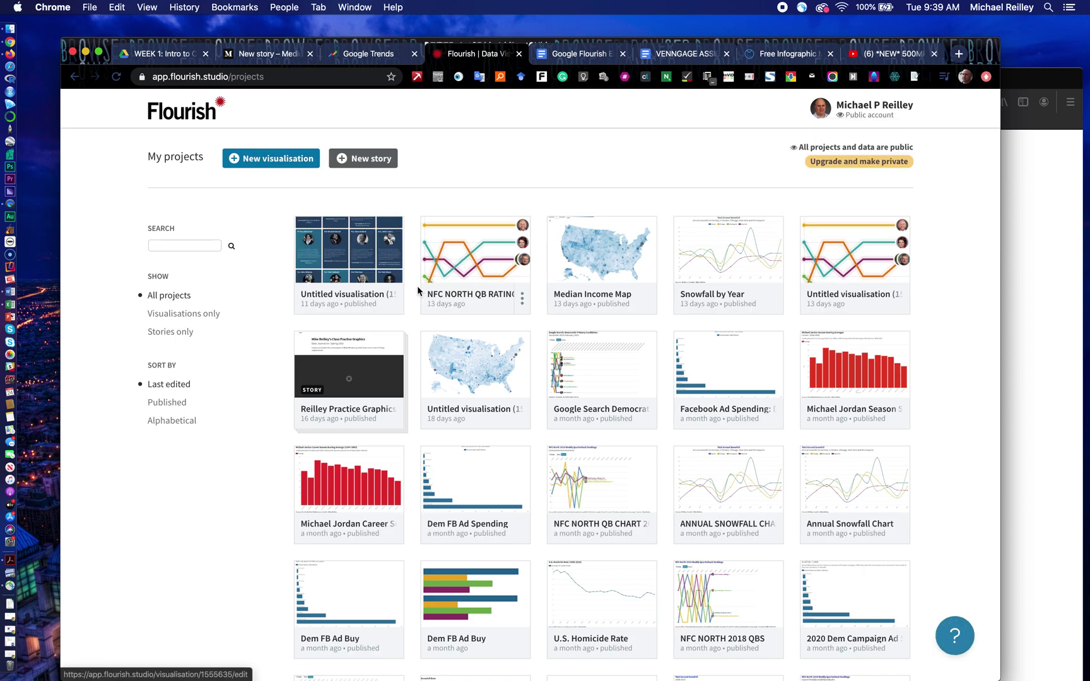
left_click(462, 297)
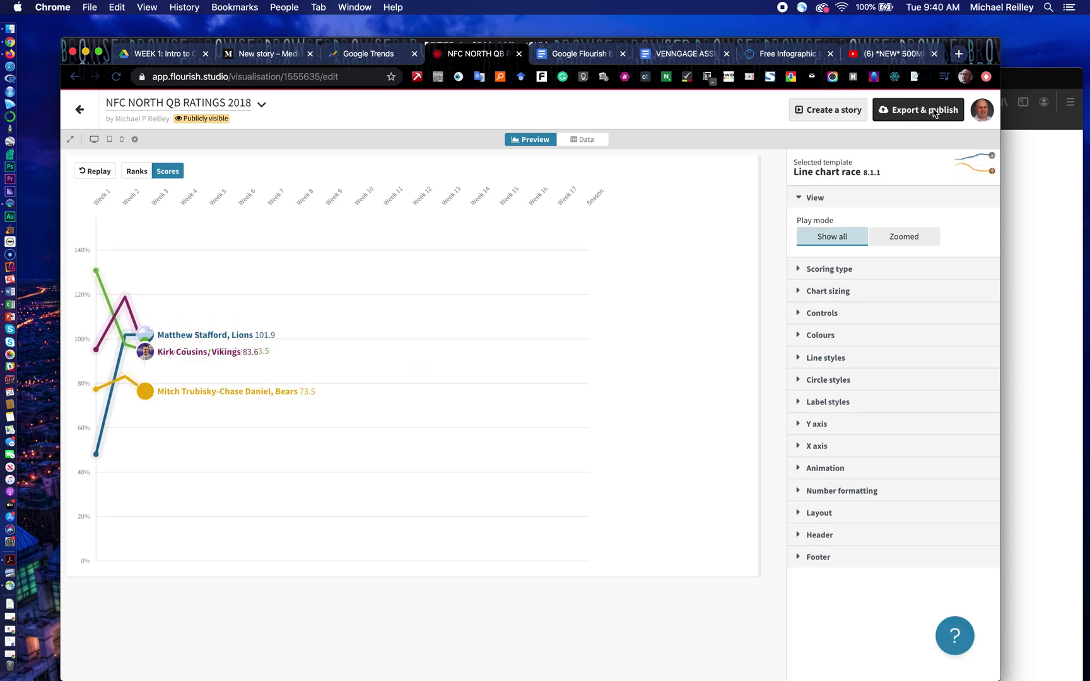
Step: Publish the line chart race for sharing and embedding, then open and select its public page URL
left_click(935, 113)
left_click(796, 189)
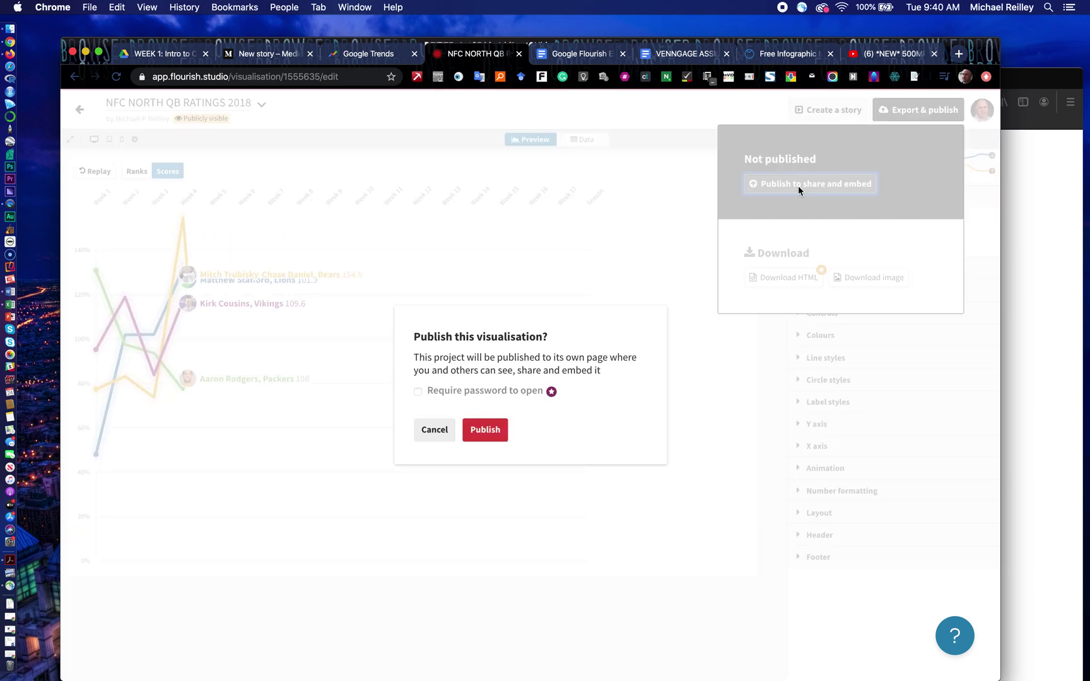
left_click(474, 431)
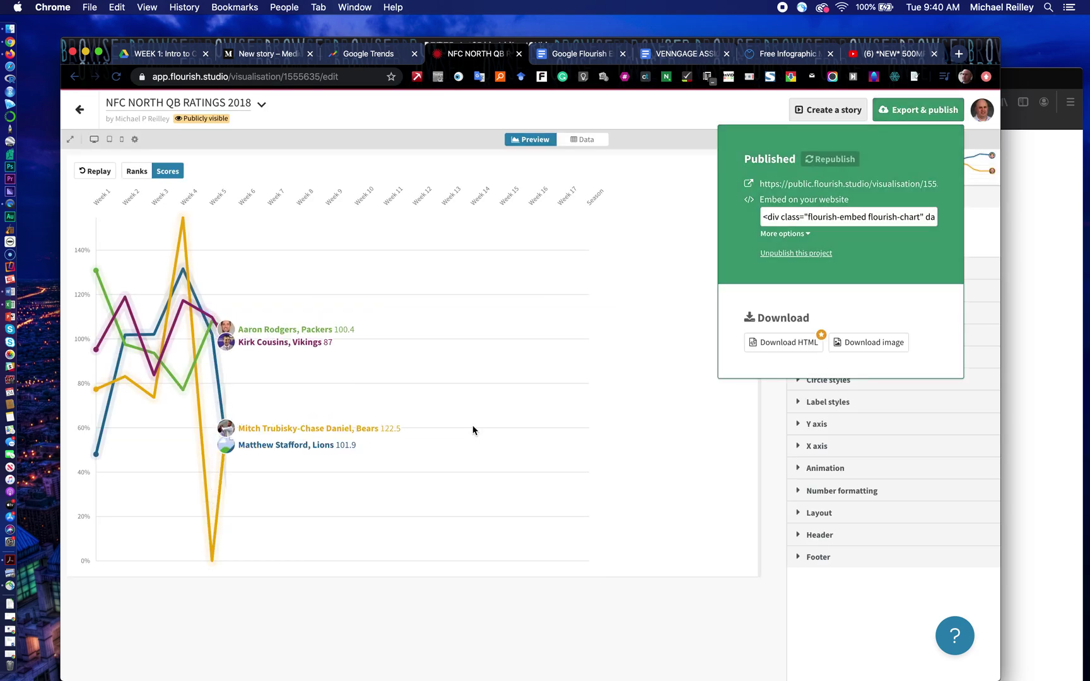
left_click(868, 184)
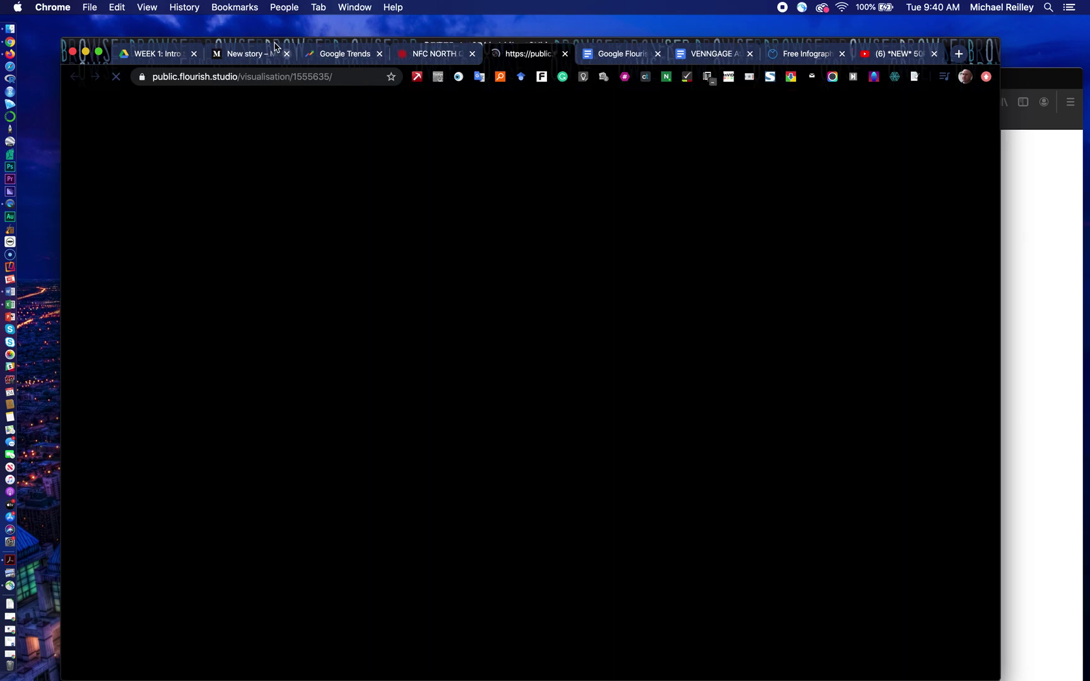
left_click(236, 78)
key("super+c")
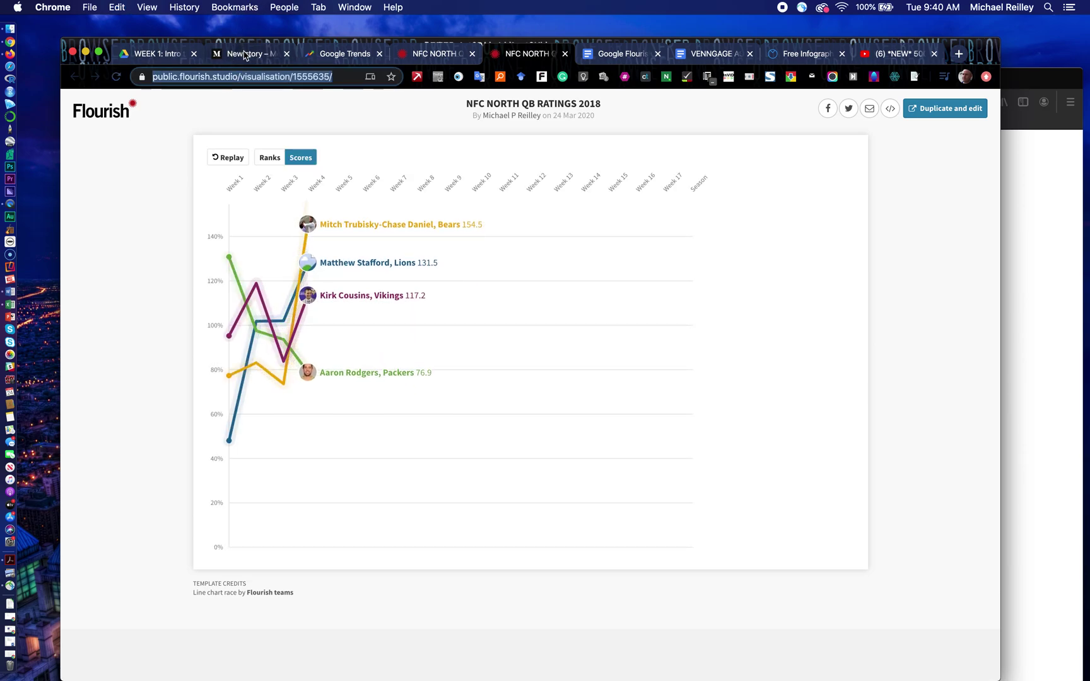
Step: Paste the Flourish QB ratings chart link into Medium's embed line so the chart race appears below the video
left_click(246, 54)
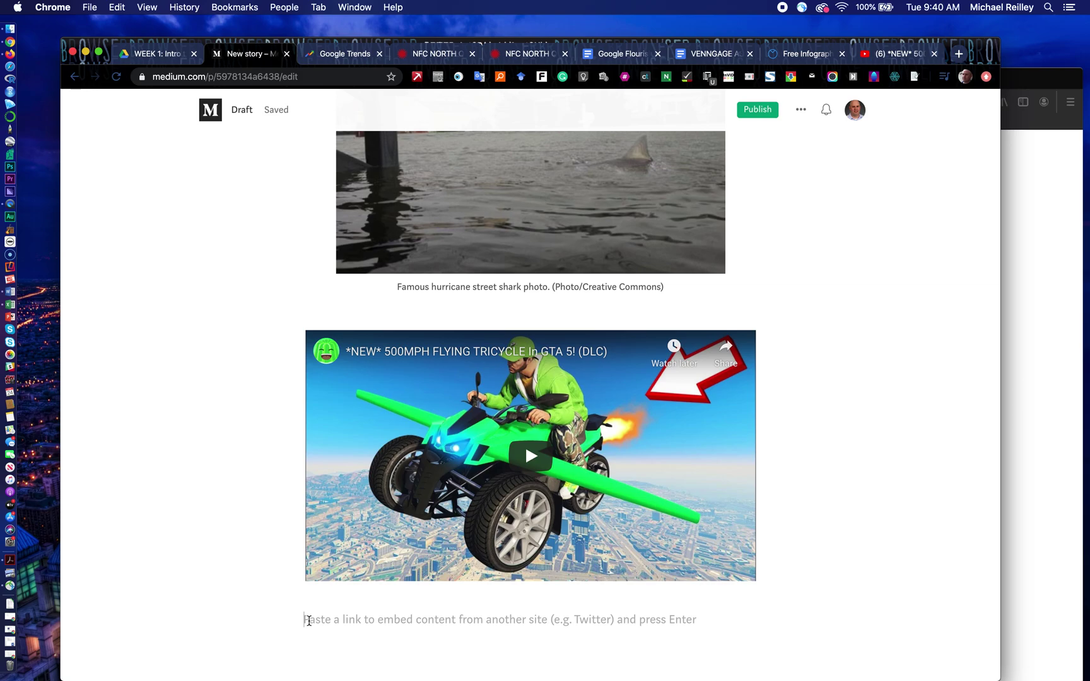
key("super+v")
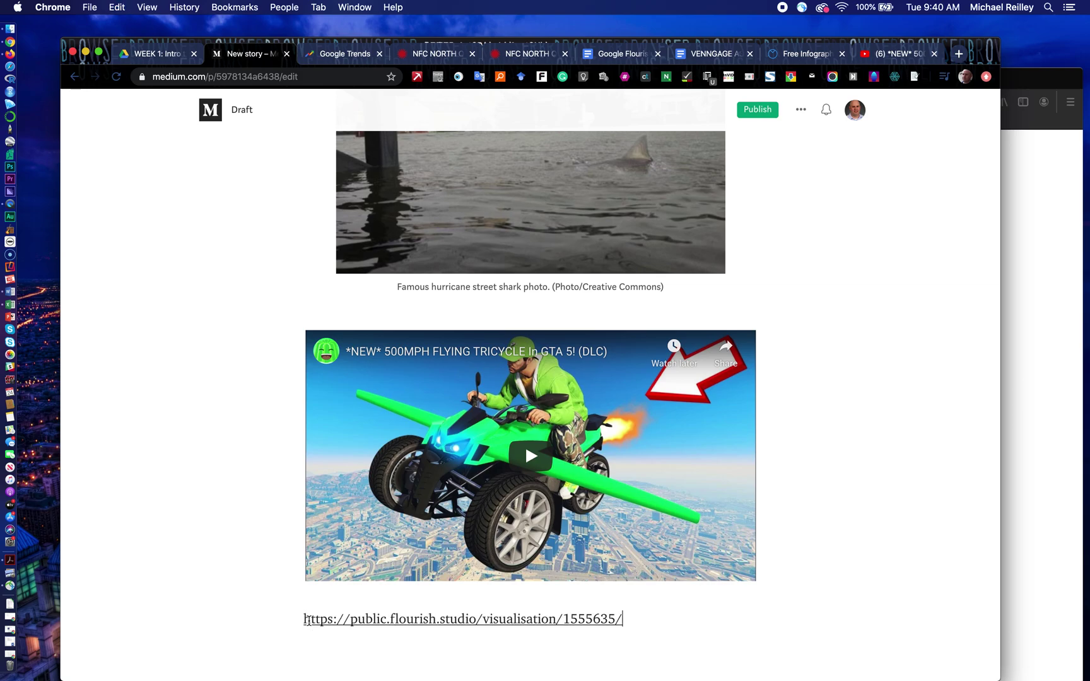
key("Return")
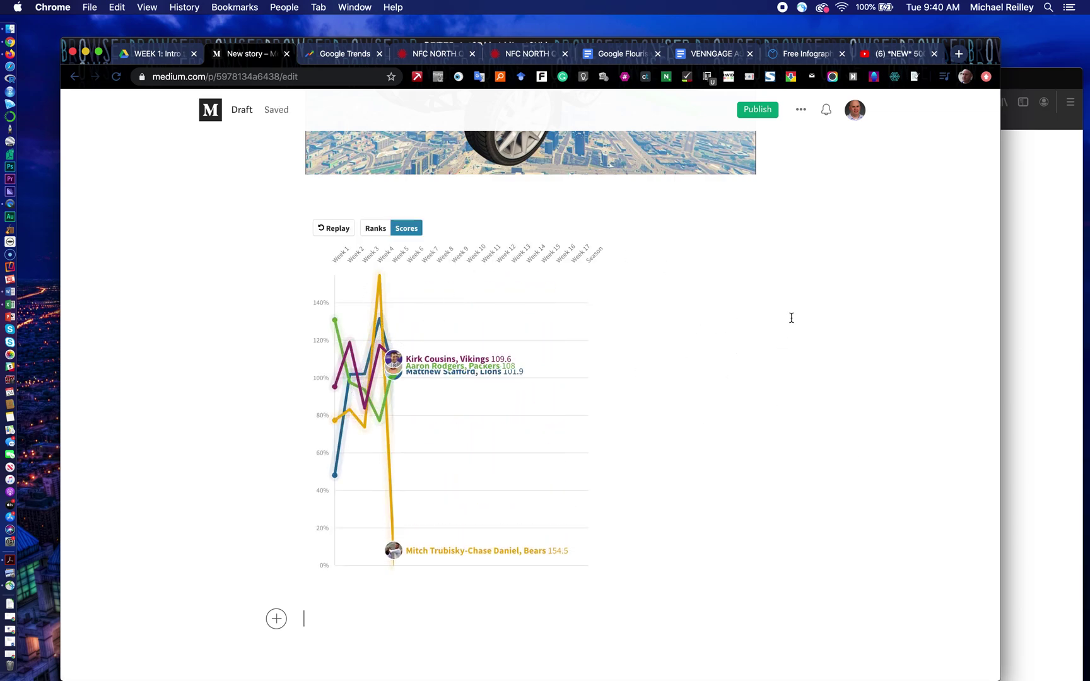
scroll(840, 302, "up", 10)
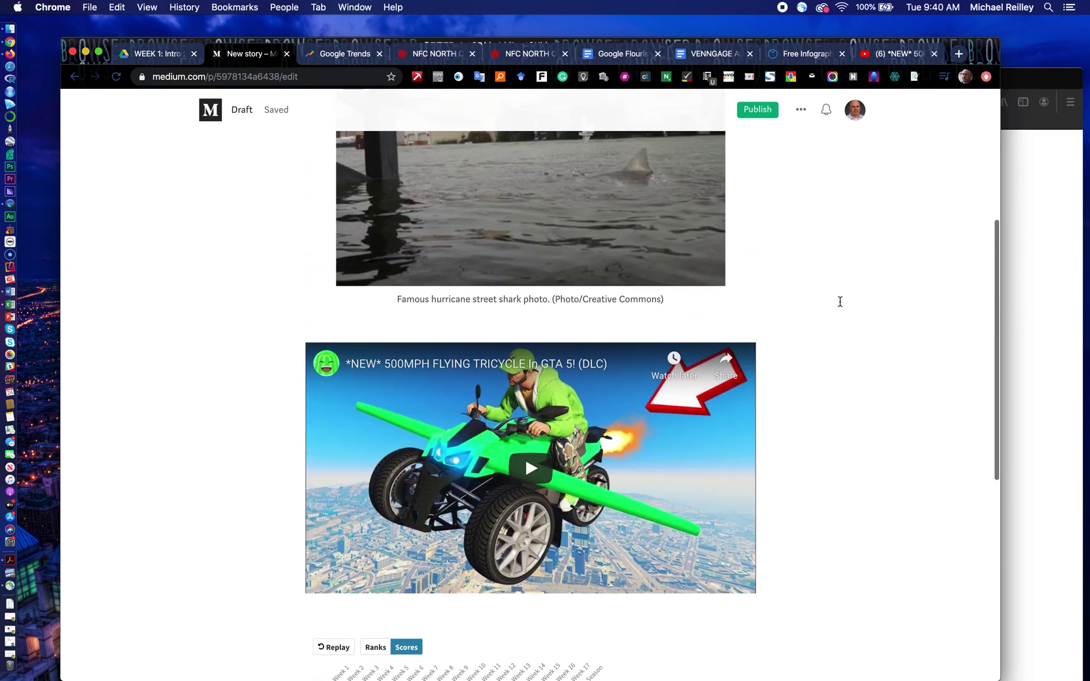
scroll(840, 301, "up", 2)
scroll(839, 301, "down", 8)
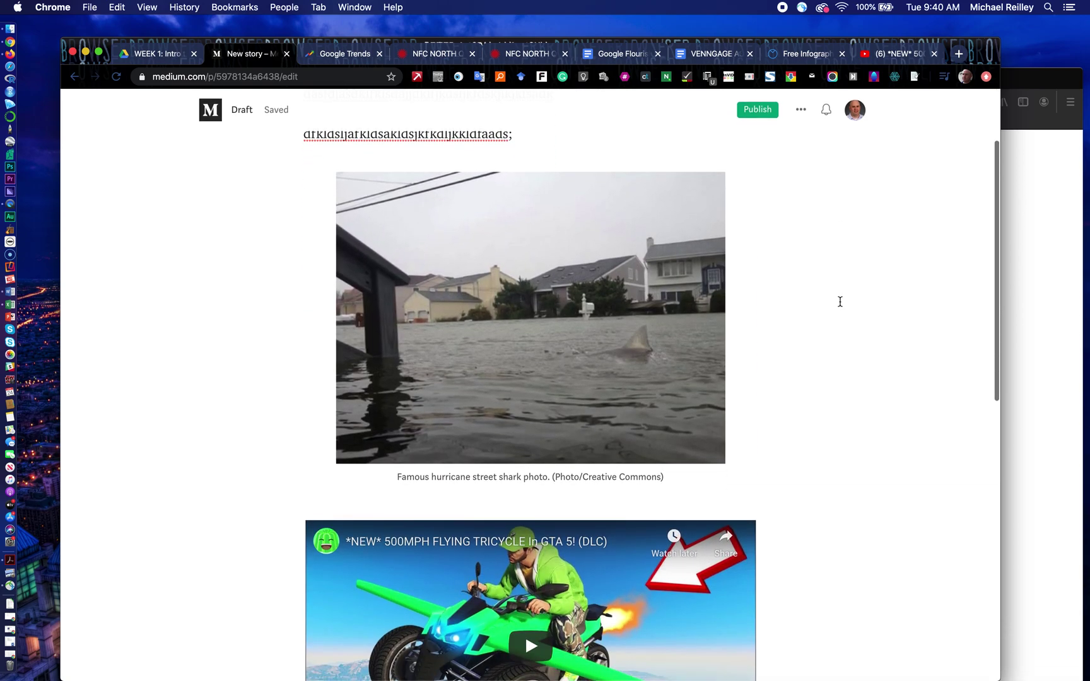
scroll(840, 301, "down", 5)
scroll(840, 302, "up", 10)
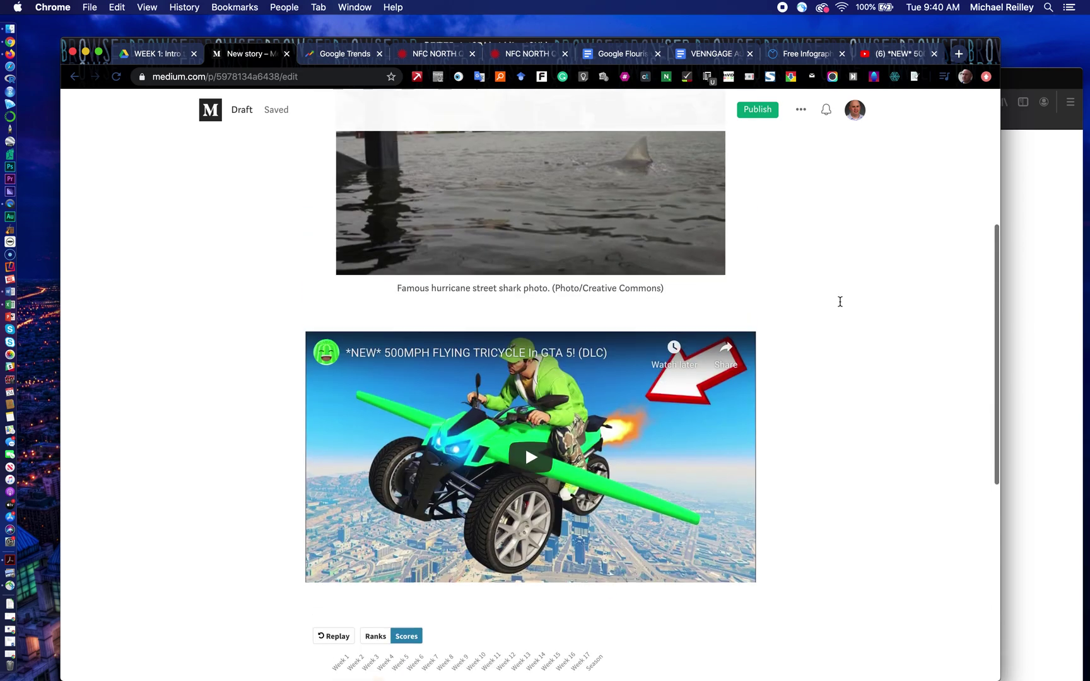
scroll(840, 302, "up", 1)
Step: Tag the story 'practice' plus a person's name, publish it now, and copy the story link
left_click(760, 111)
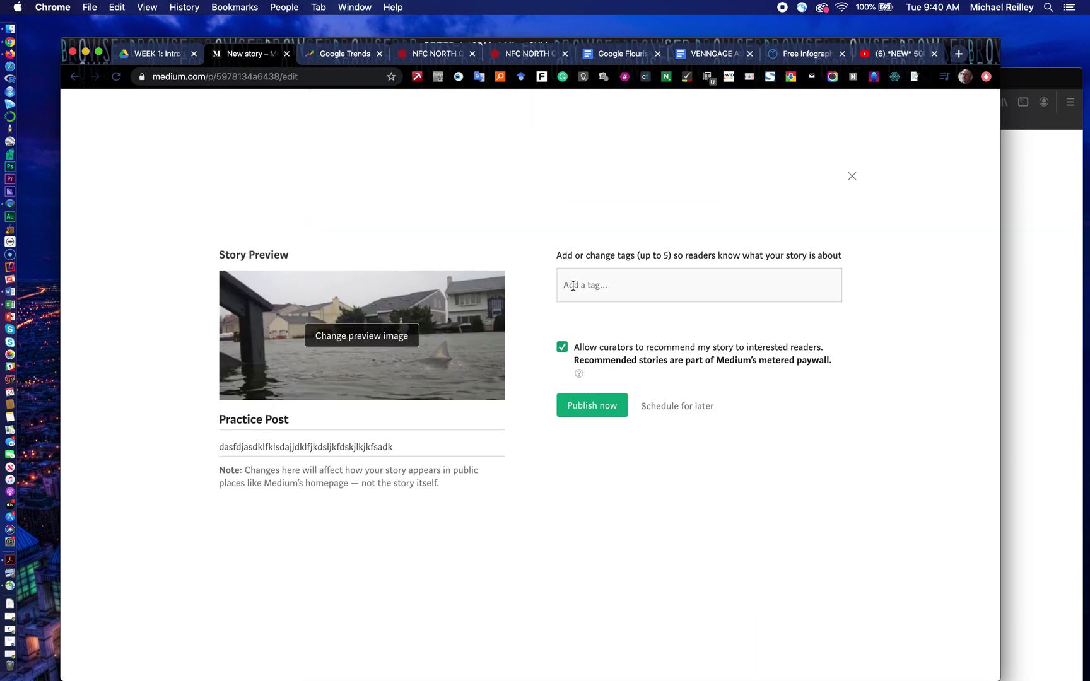
type("practice")
key("Return")
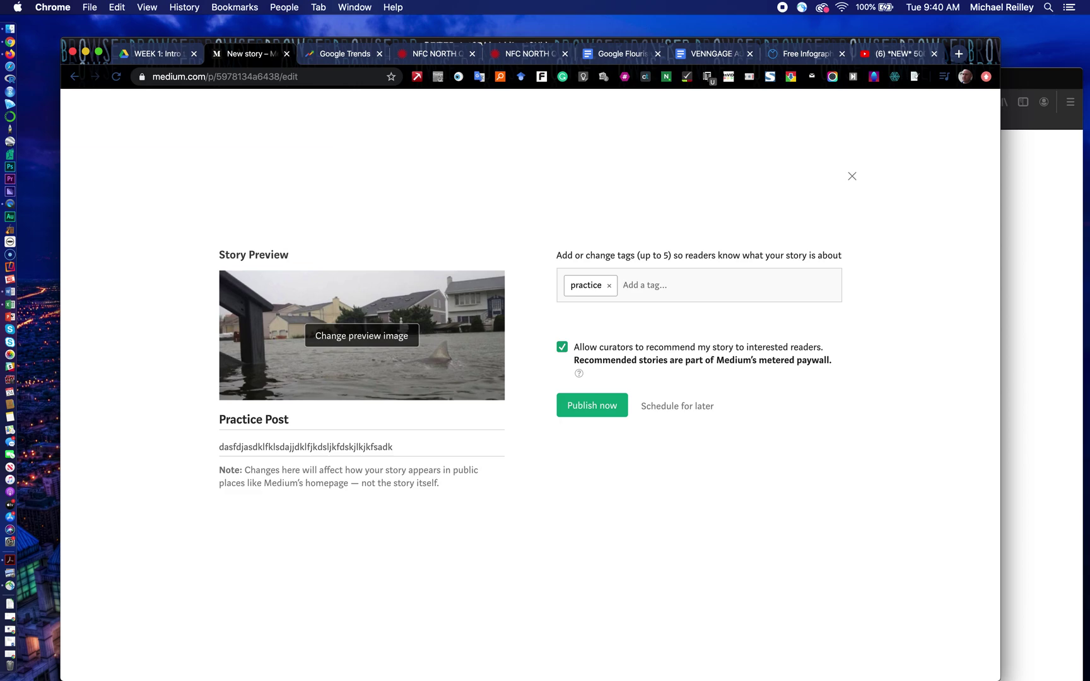
type("Mike Reilley")
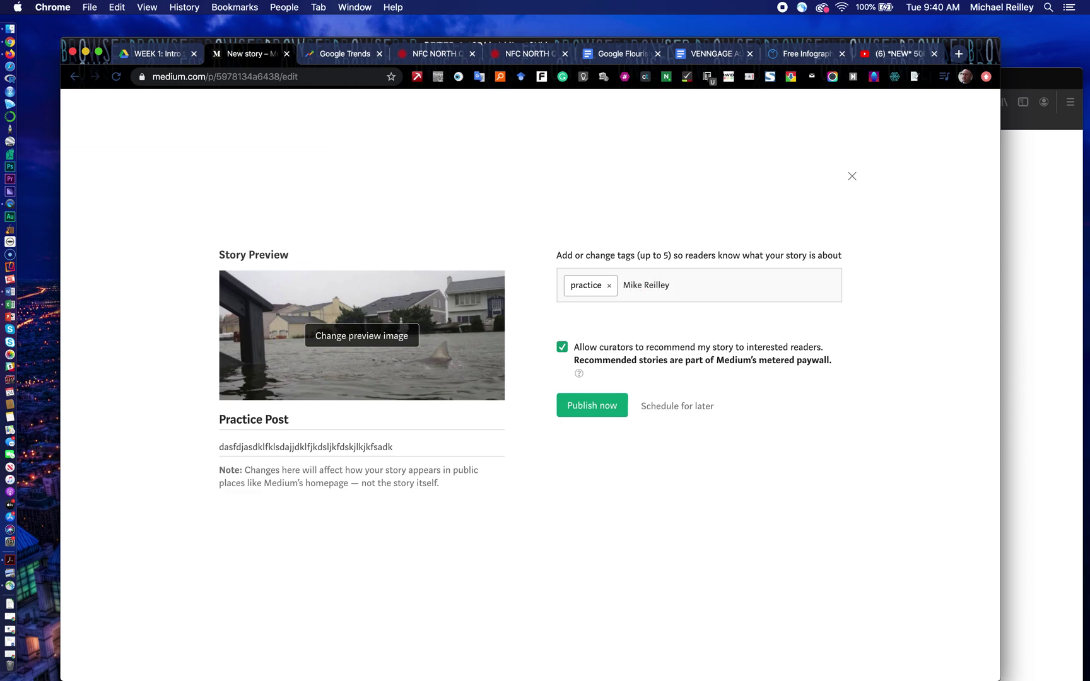
key("Return")
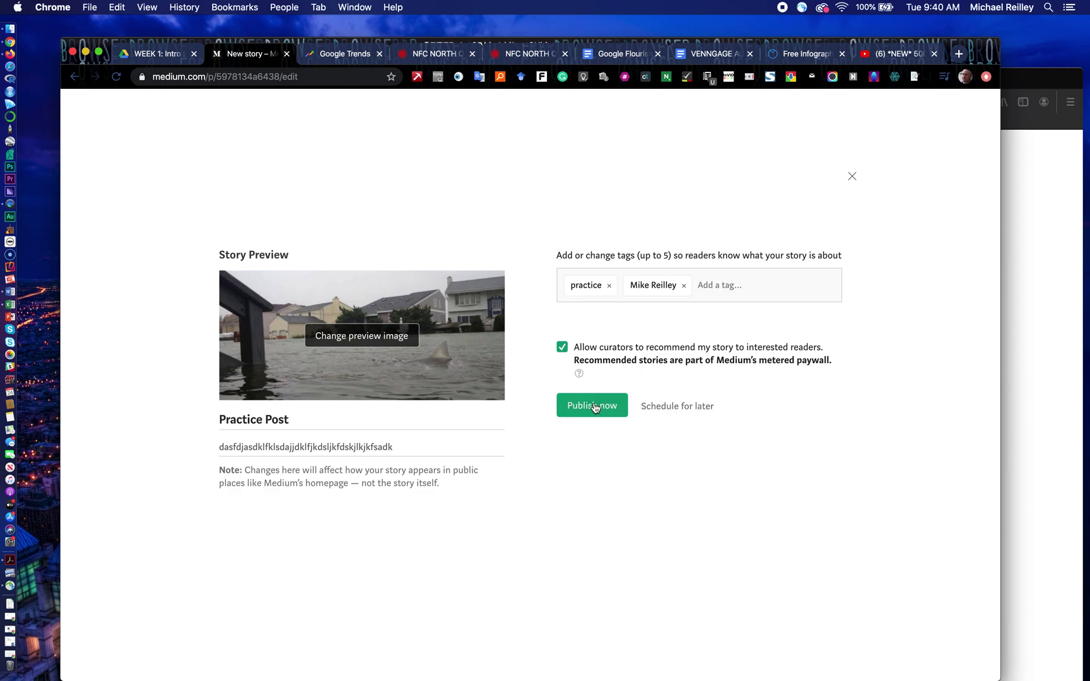
left_click(594, 407)
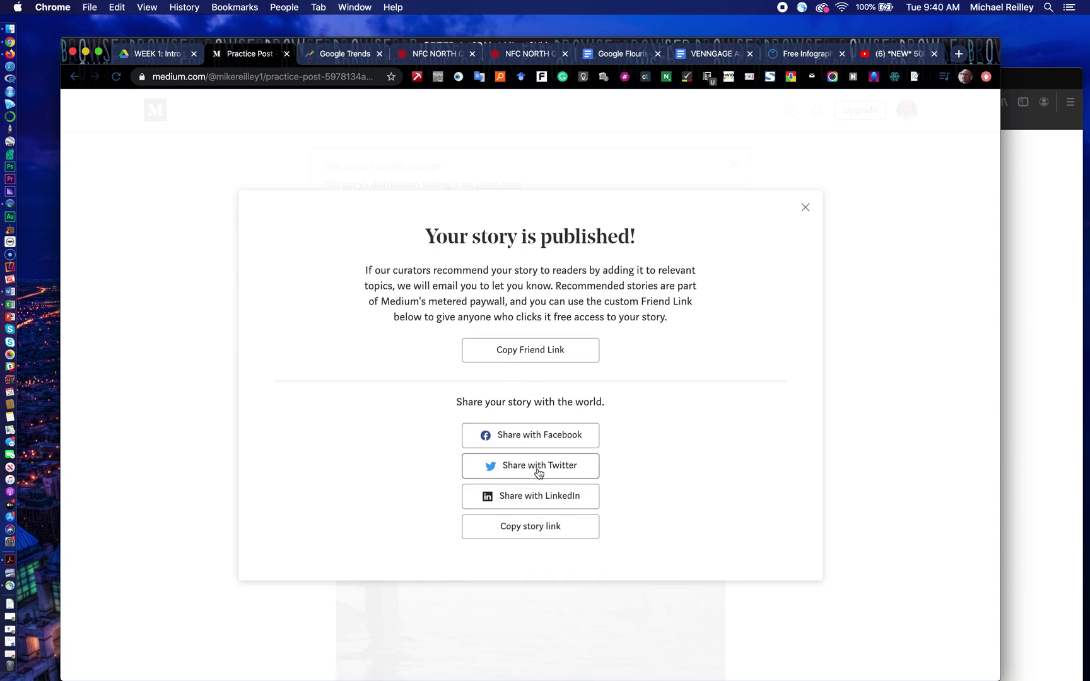
left_click(538, 533)
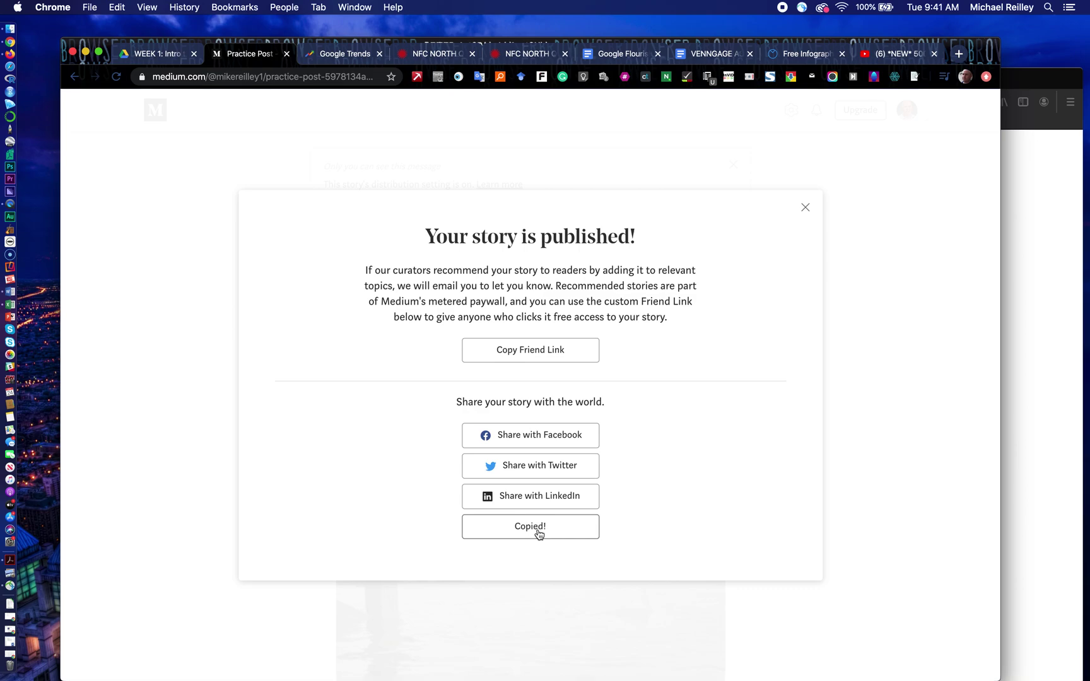
Step: Load twitter.com in a new browser tab
left_click(959, 54)
type("twitter.com")
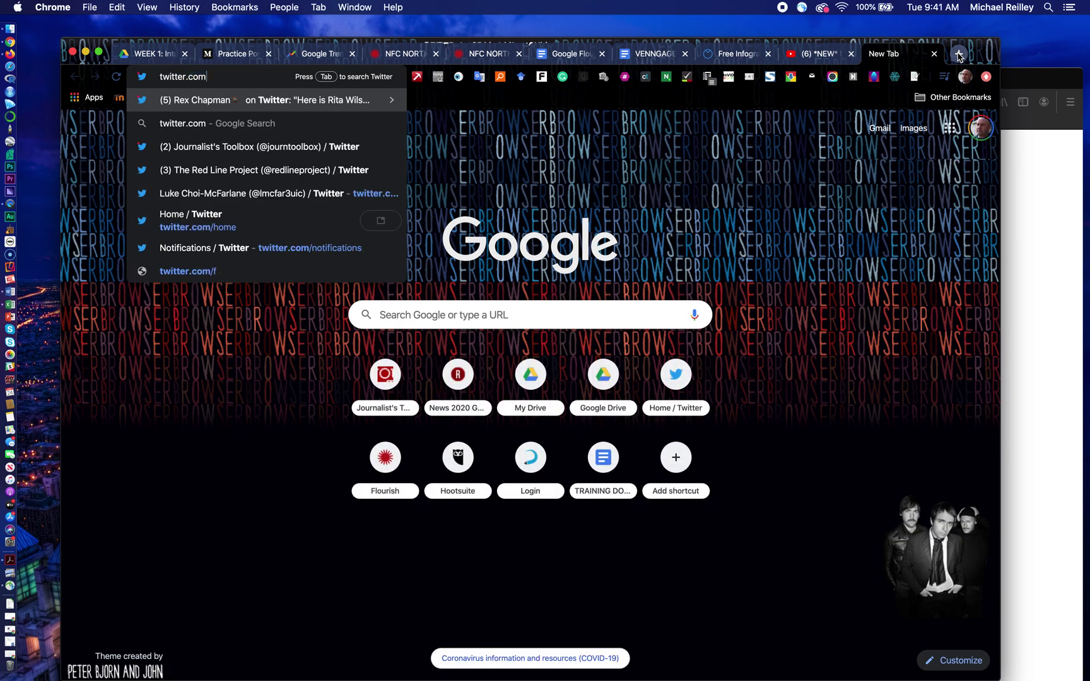
key("Return")
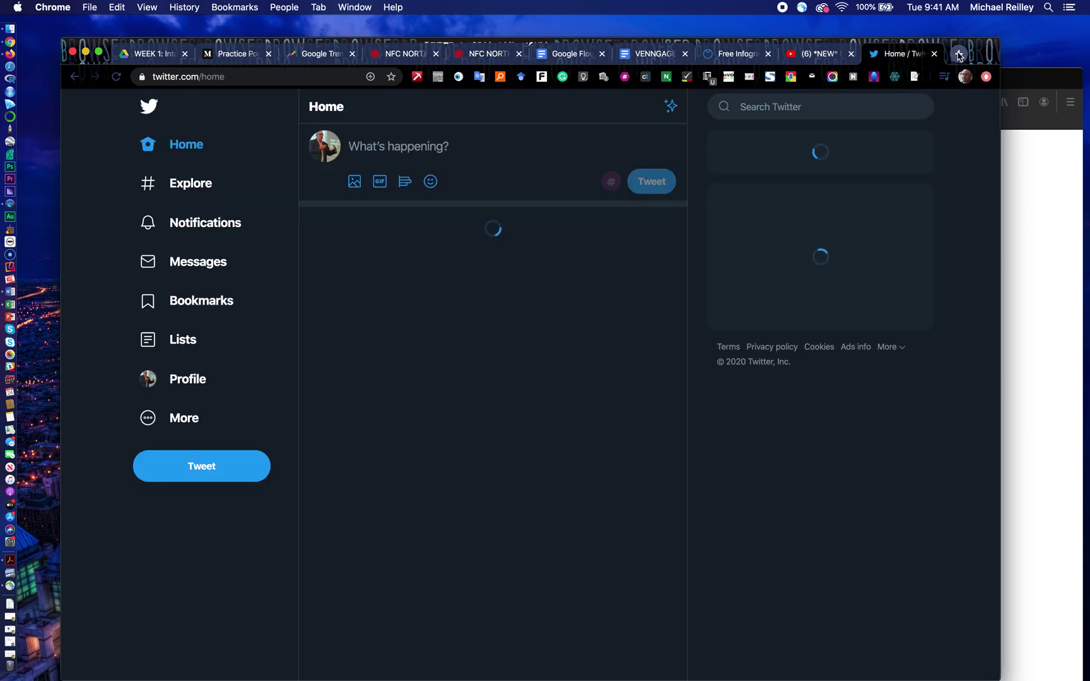
Step: Draft a tweet with filler text, the story link and #uicdigital, then erase it all
left_click(361, 148)
type("sdafj")
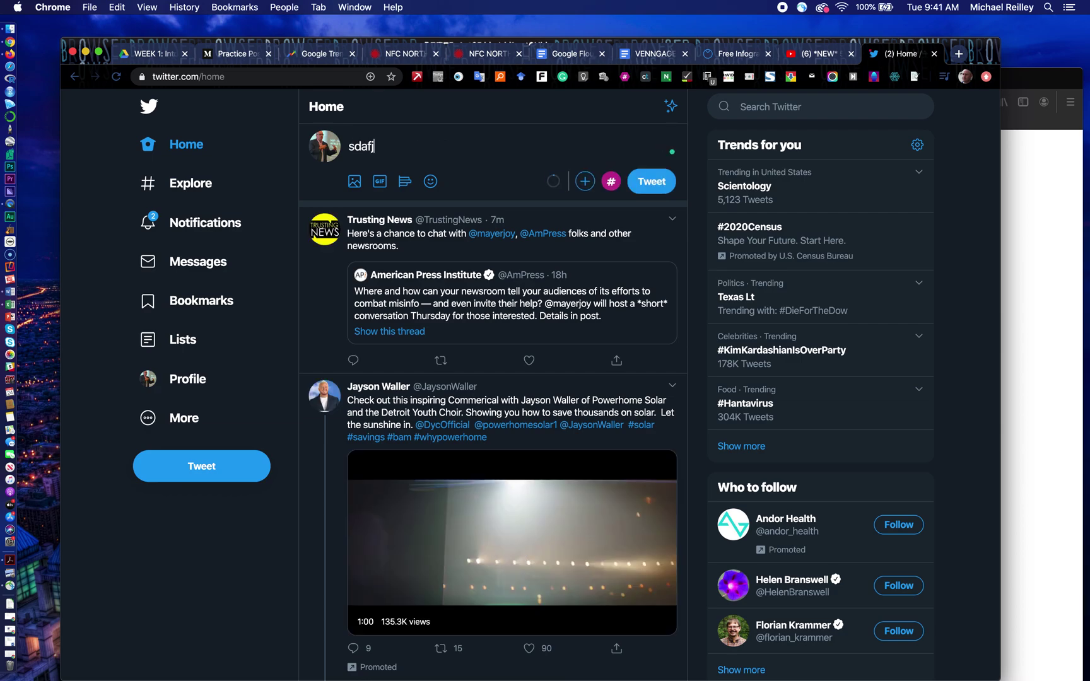
type("af;ljsadkljsdjfkdsksdjdfskdaas")
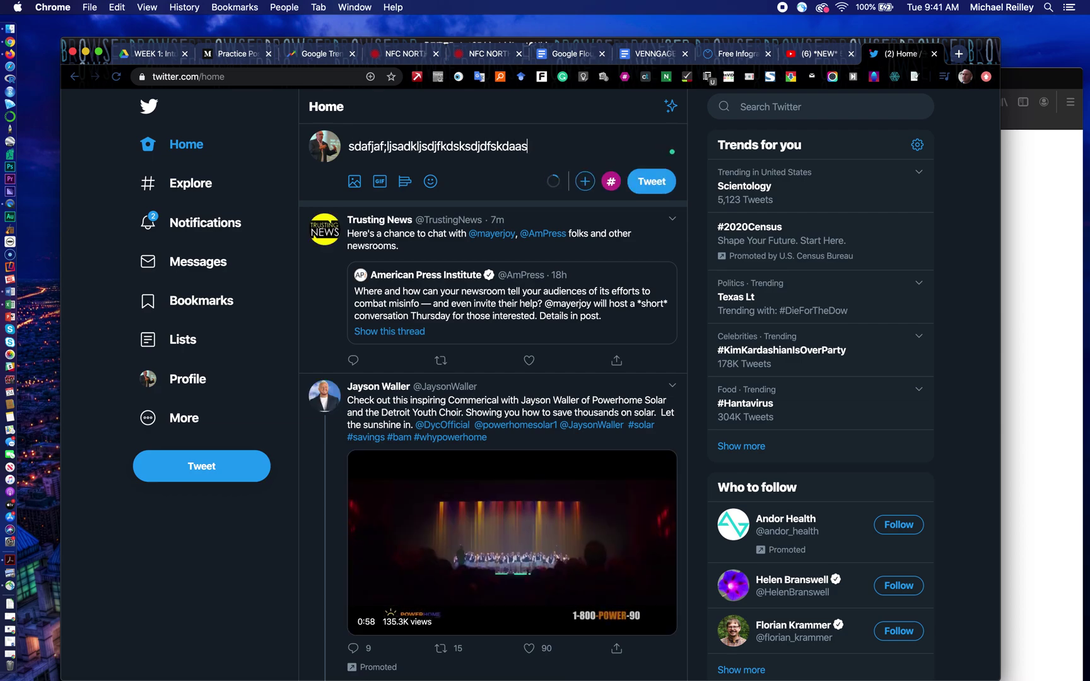
type("l.")
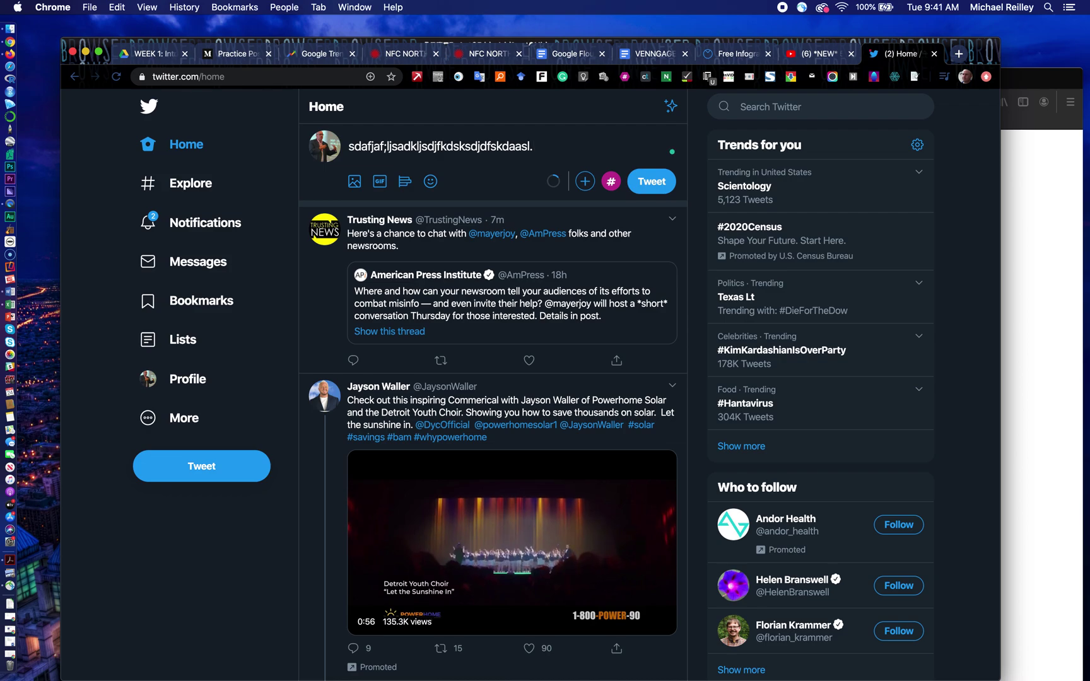
key("super+v")
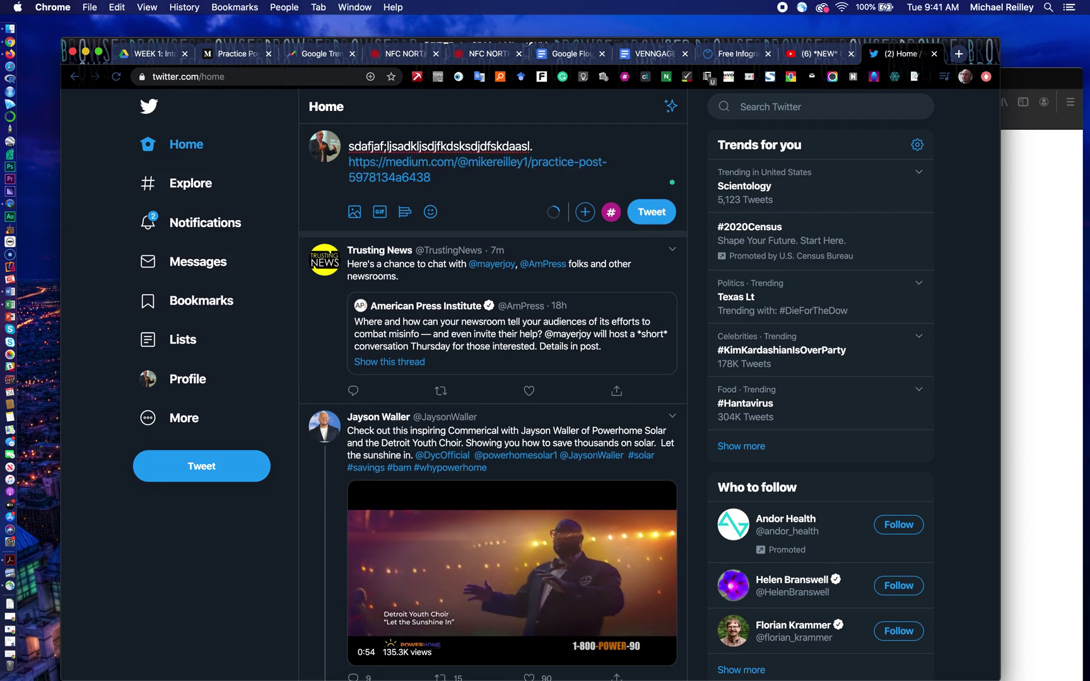
type("#uic")
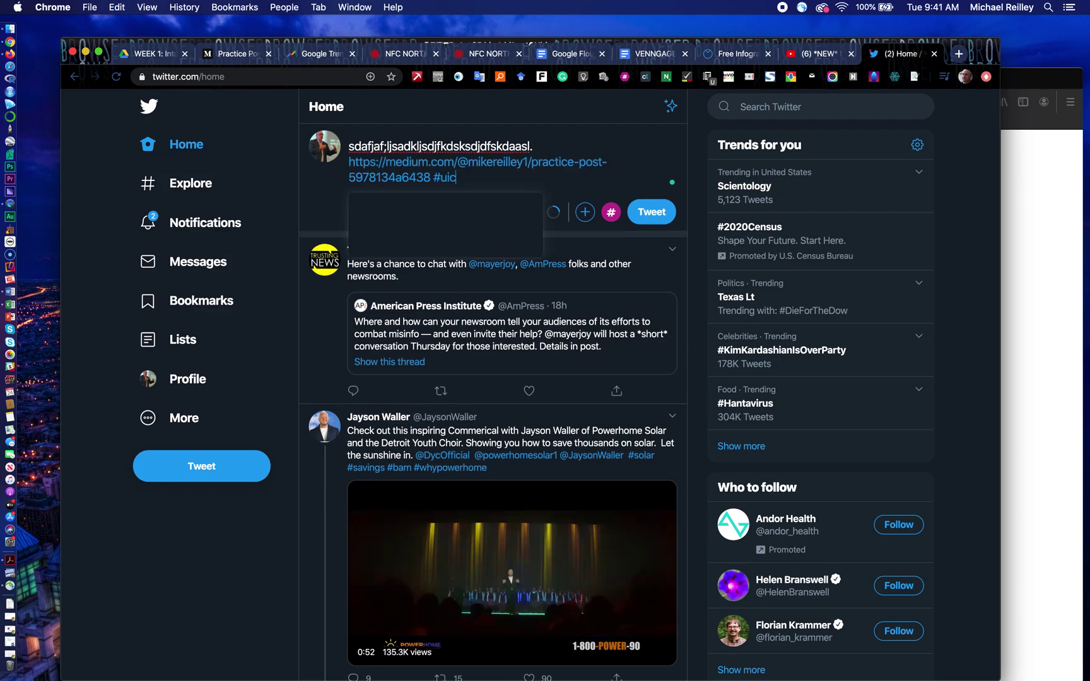
type("digital")
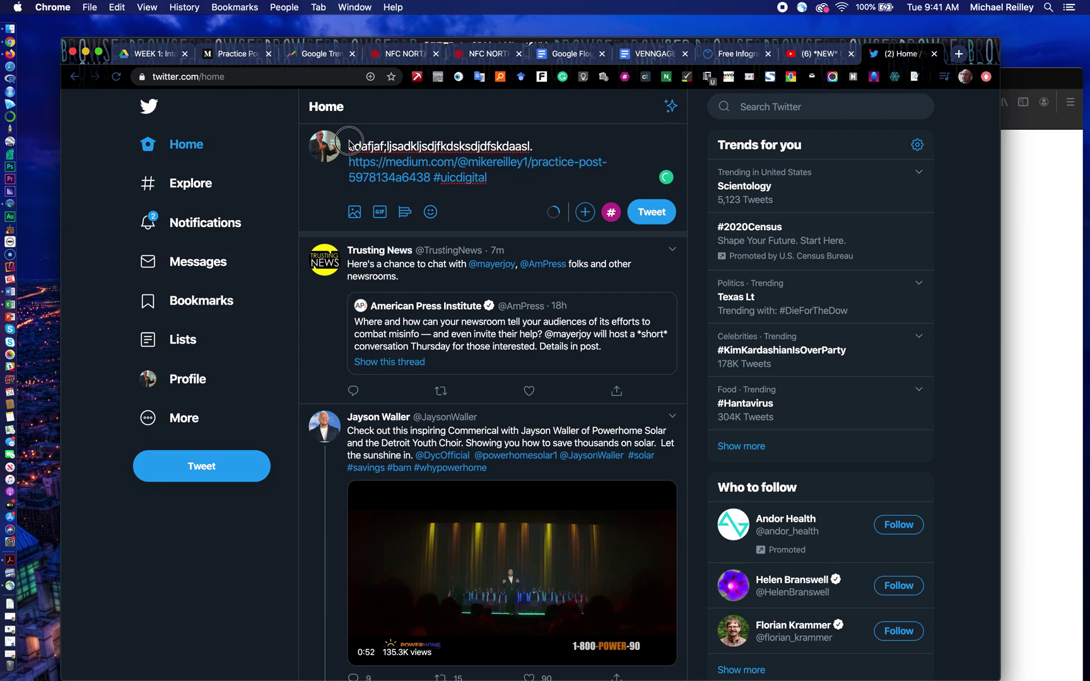
left_click(363, 145)
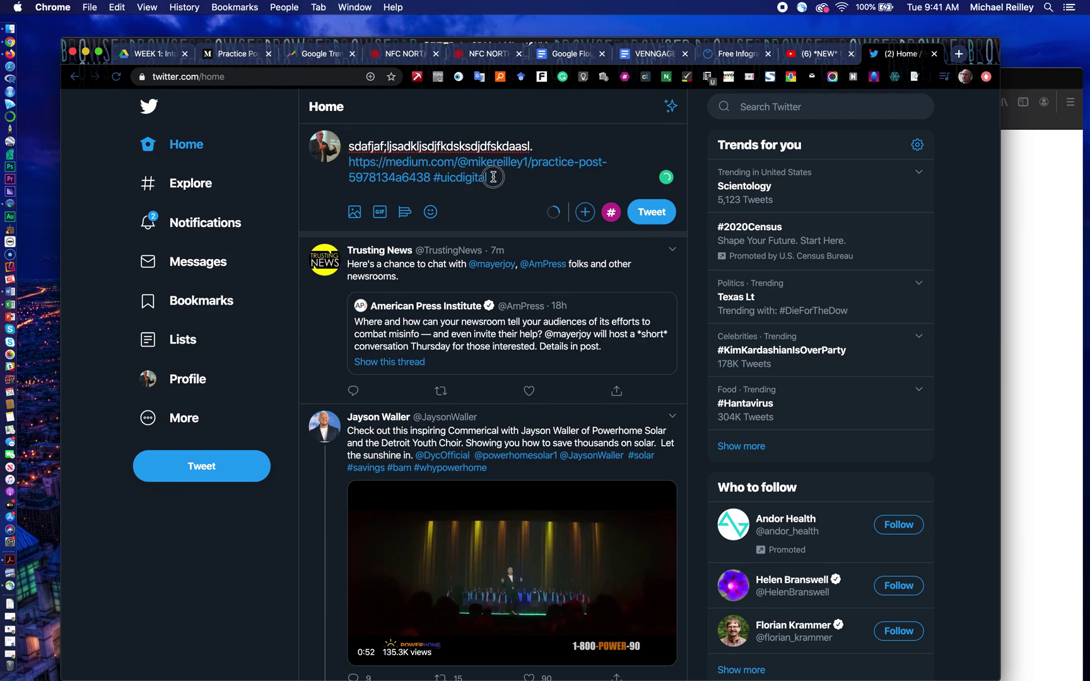
left_click_drag(491, 178, 349, 146)
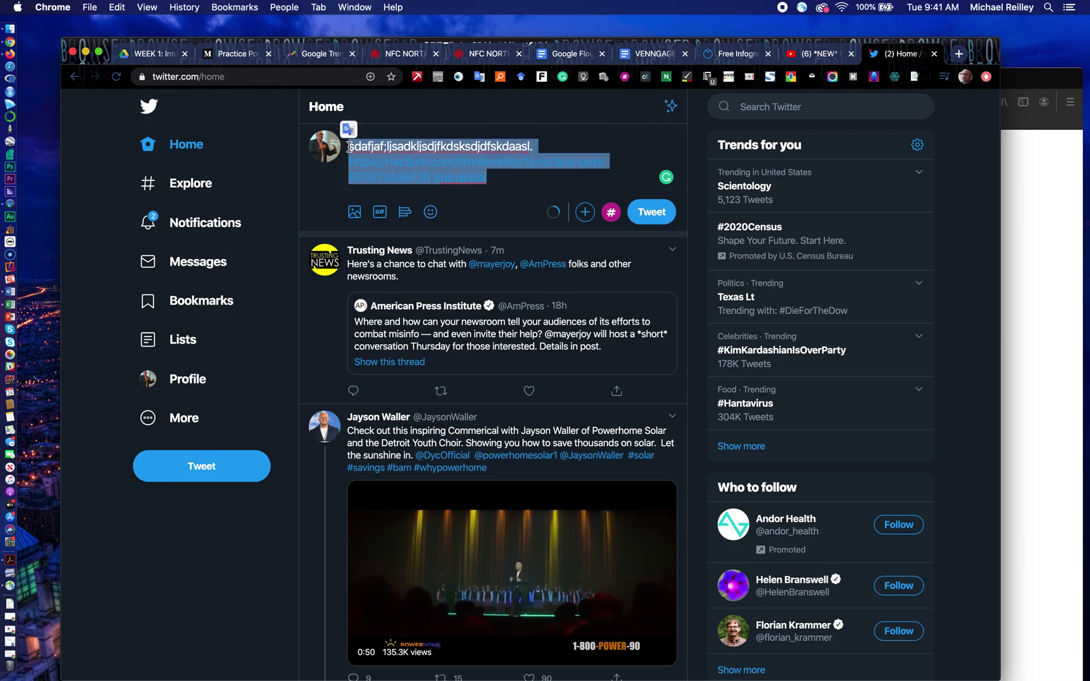
key("BackSpace")
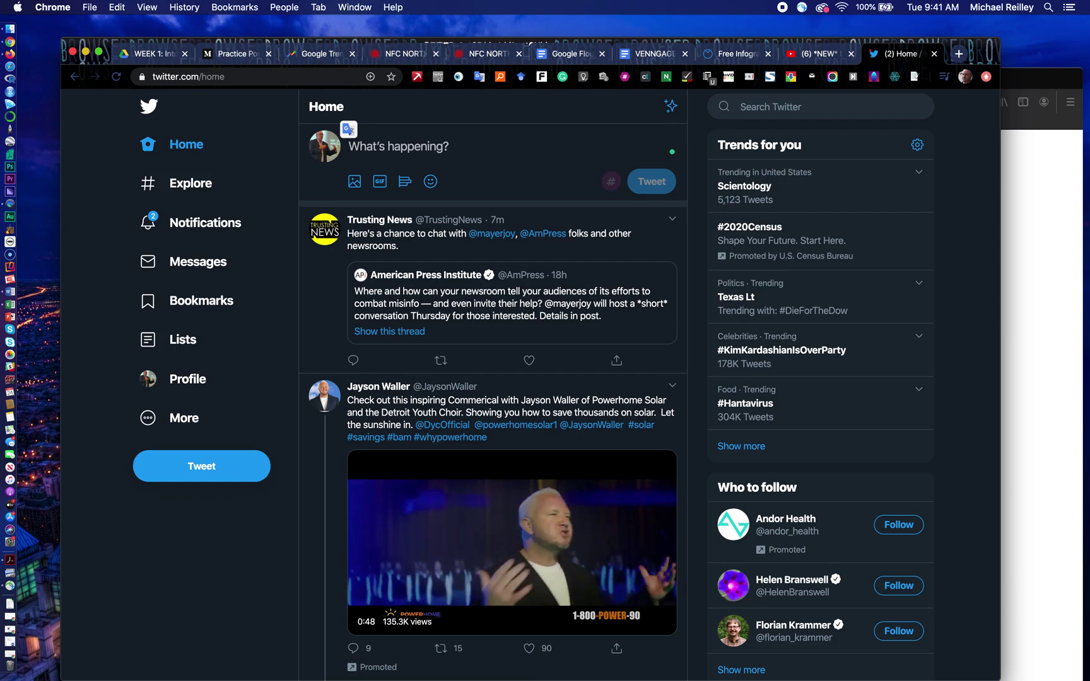
Step: Back on the Medium story, close the story-published notice
left_click(241, 55)
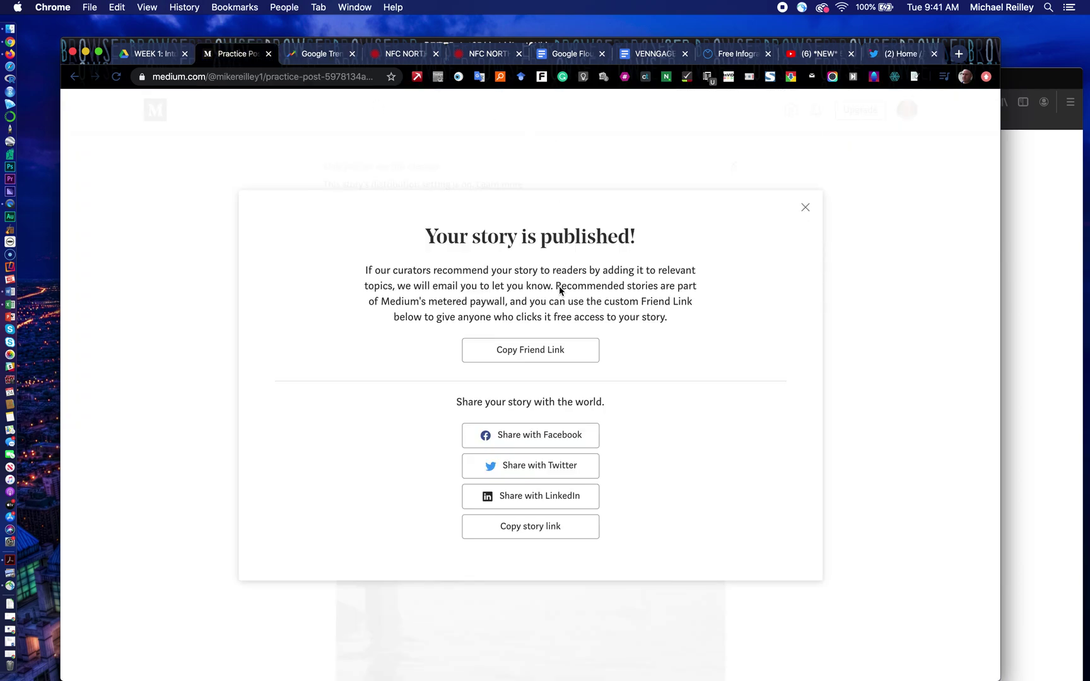
right_click(807, 209)
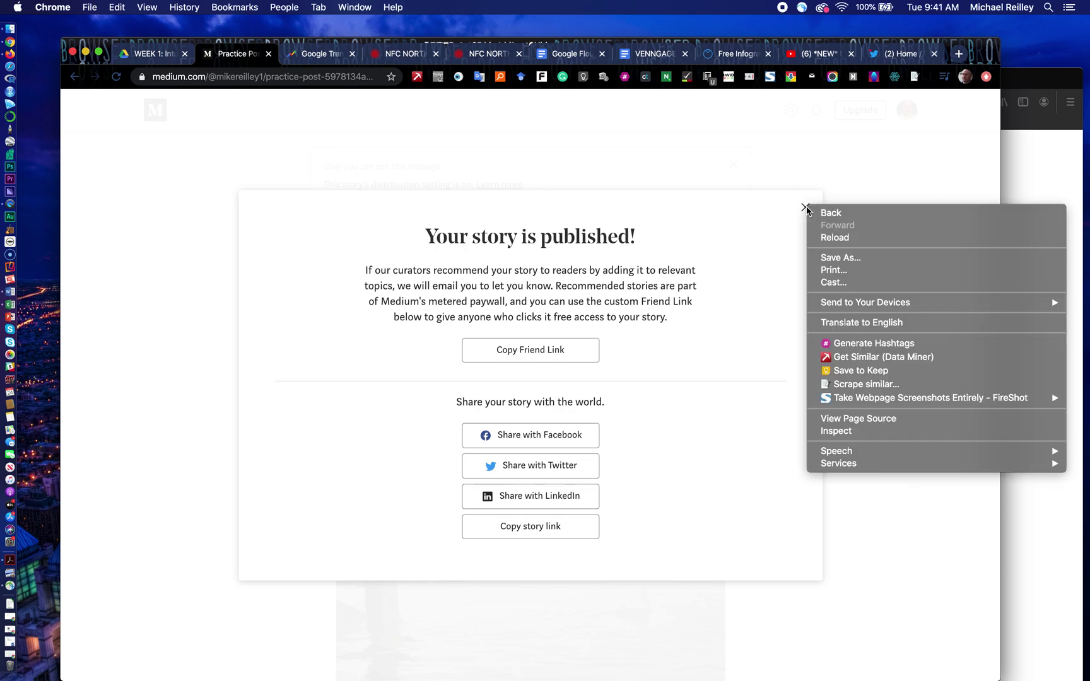
left_click(807, 209)
left_click(807, 209)
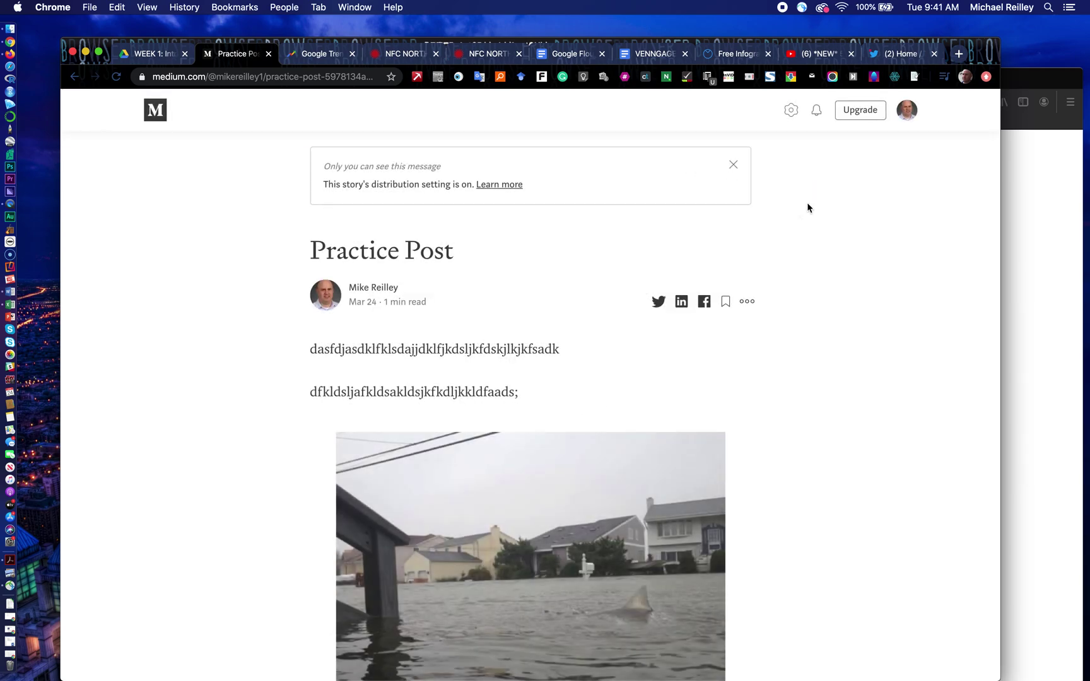
Step: Visit the profile page, then switch to the Your stories list from the account menu
left_click(907, 111)
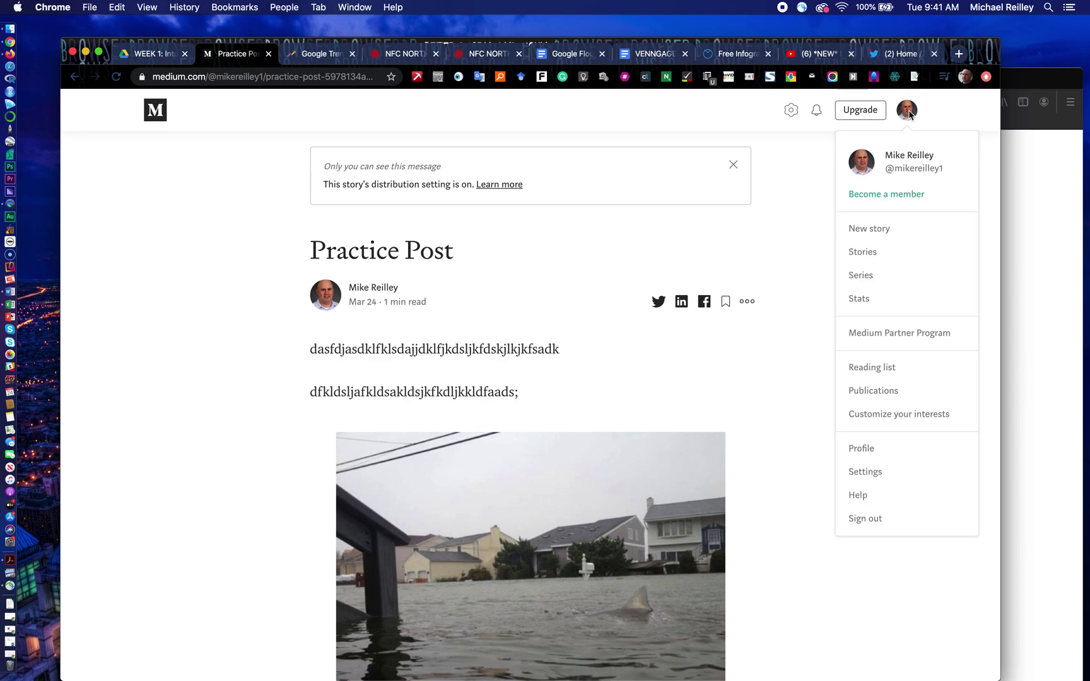
left_click(869, 450)
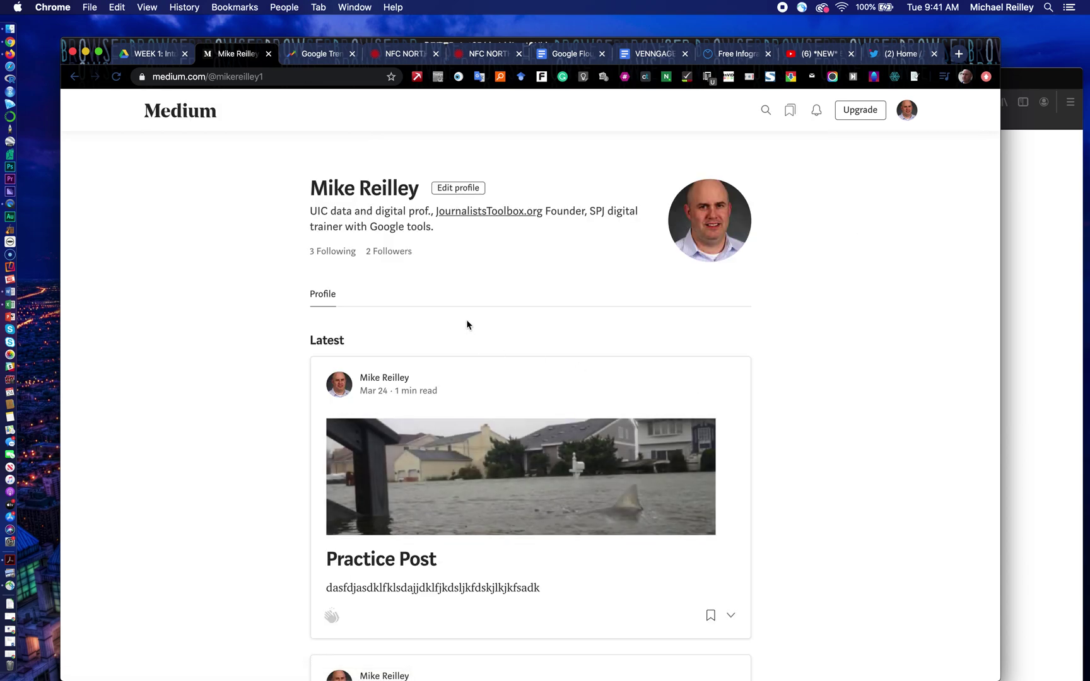
left_click(732, 617)
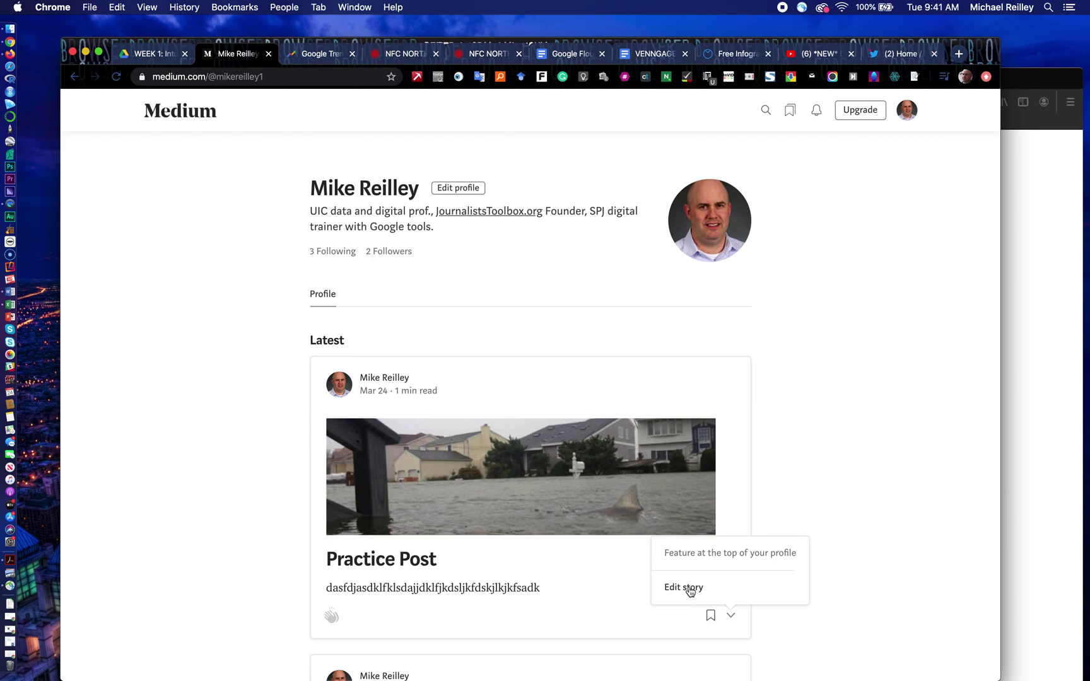
left_click(915, 218)
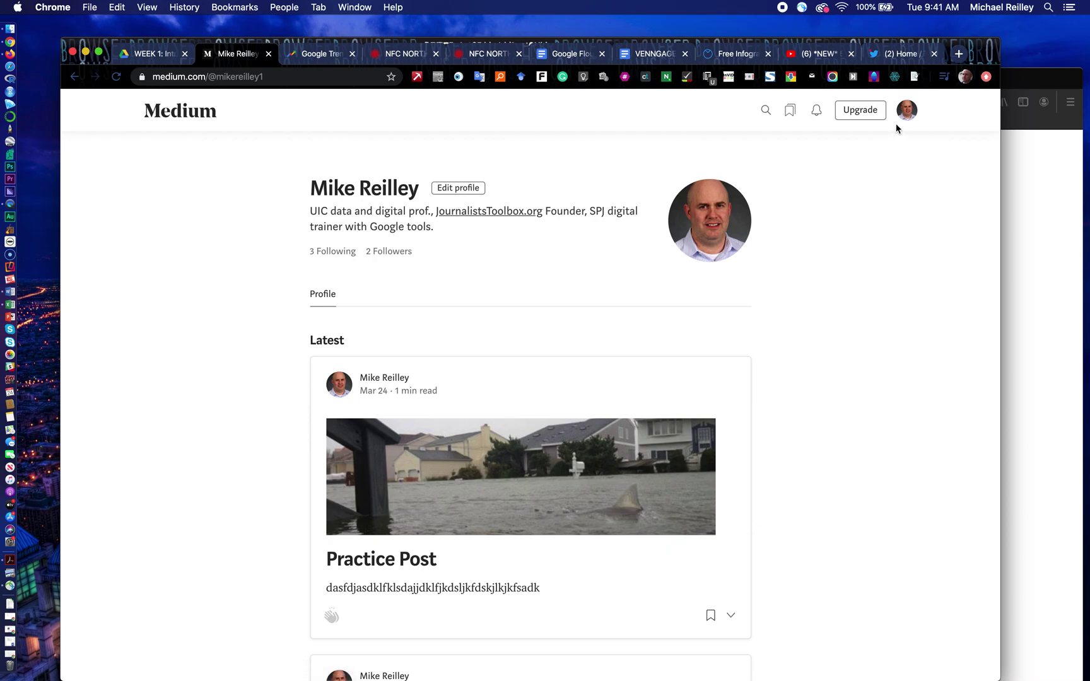
left_click(908, 110)
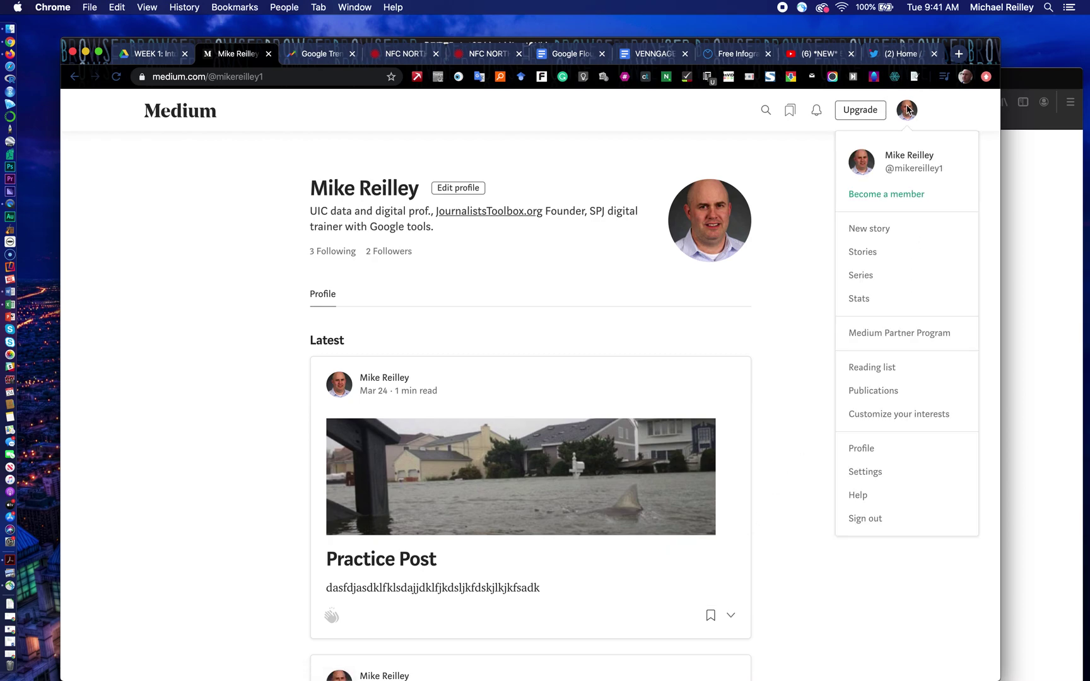
left_click(874, 250)
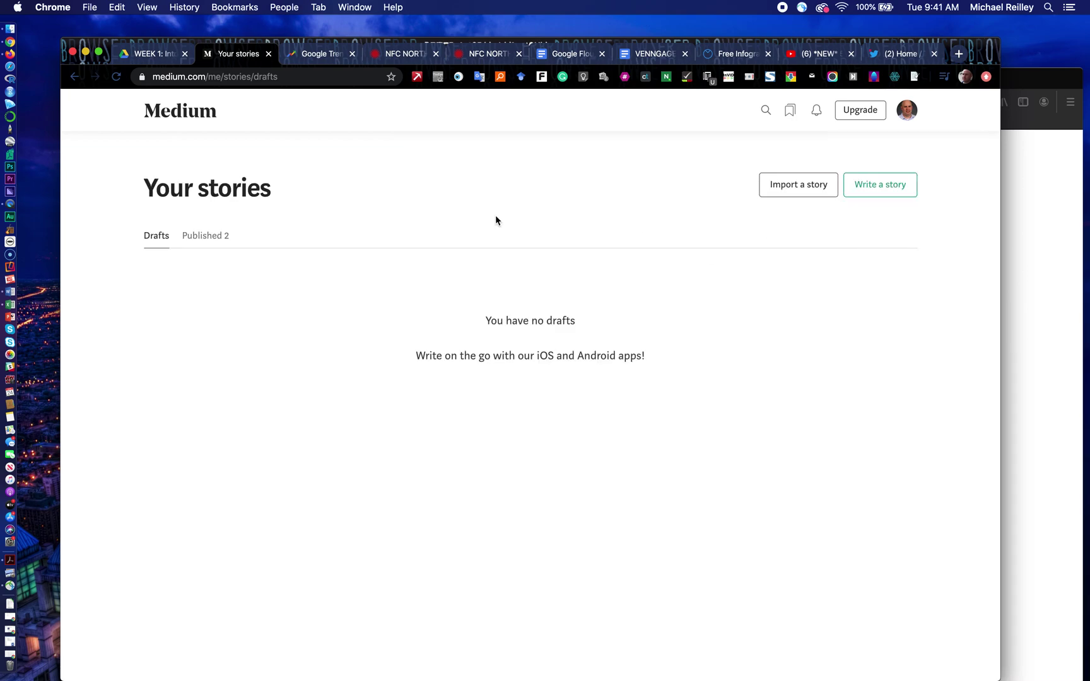
Step: Under the Published stories, delete Practice Post and confirm the deletion
left_click(209, 237)
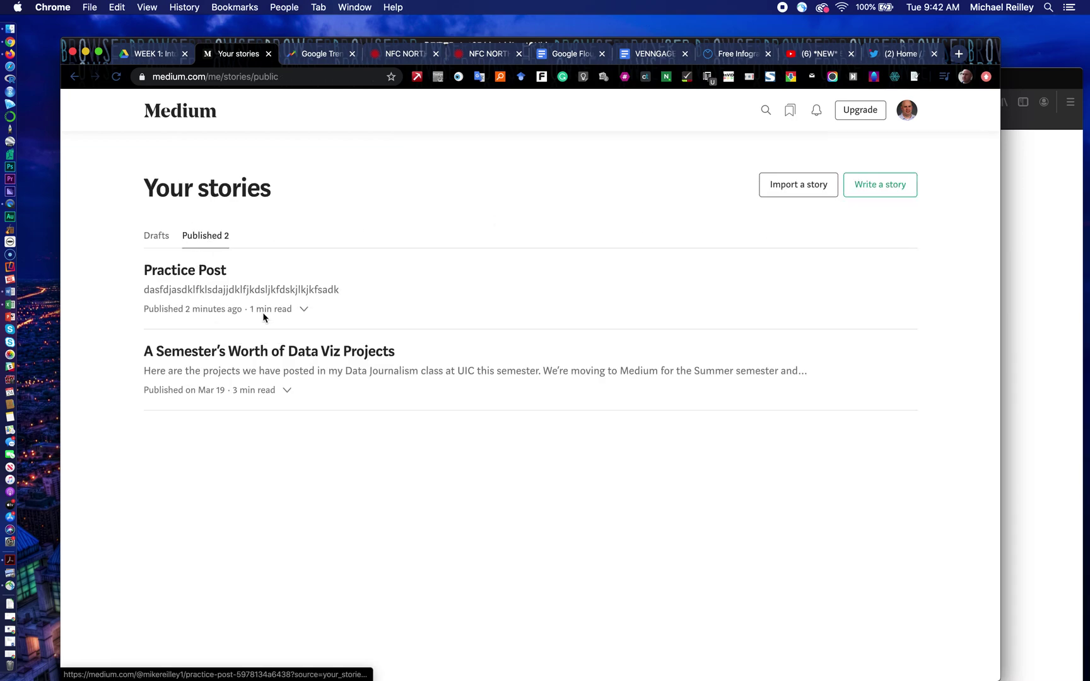
left_click(305, 310)
left_click(317, 360)
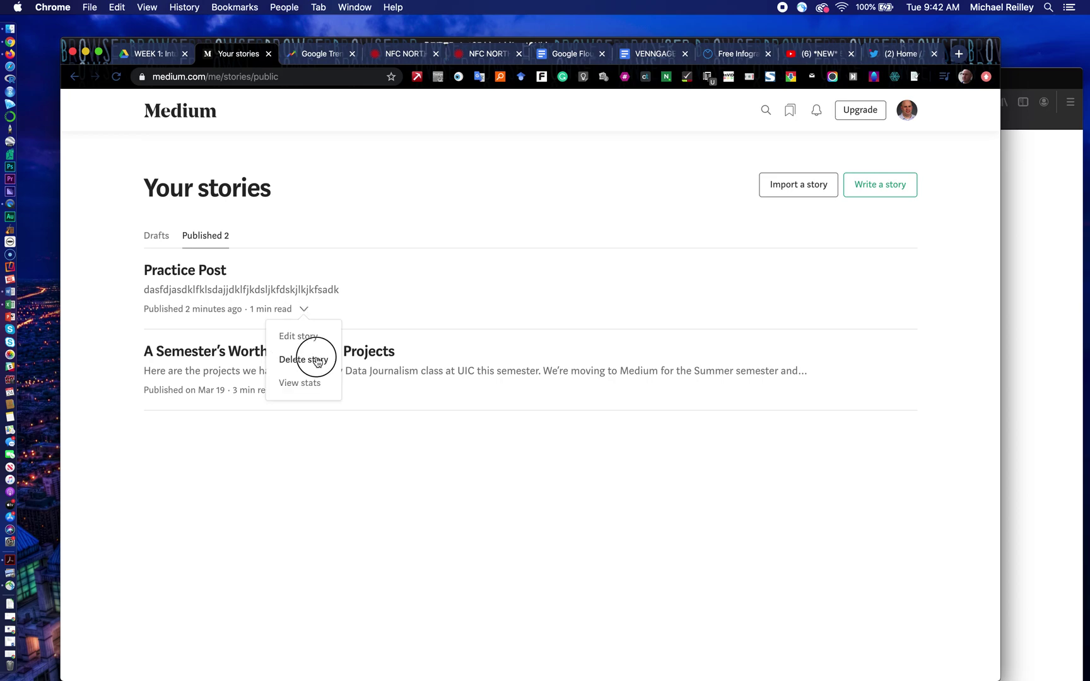
left_click(500, 419)
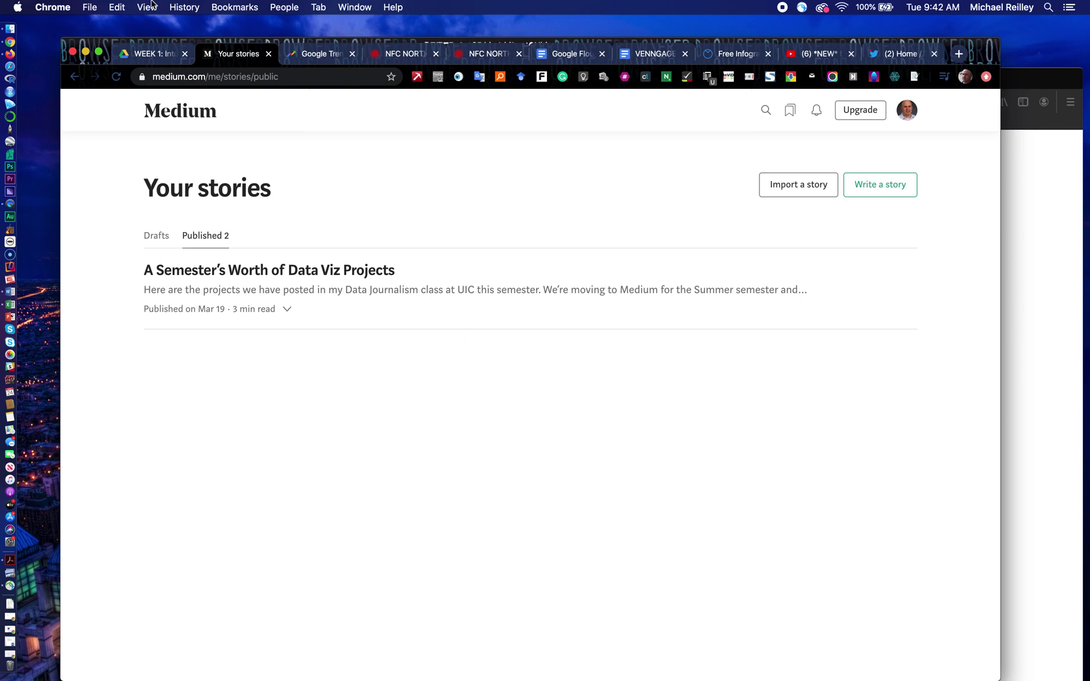
Step: Go back to the WEEK 1: Intro to Course Google Drive tab
left_click(157, 58)
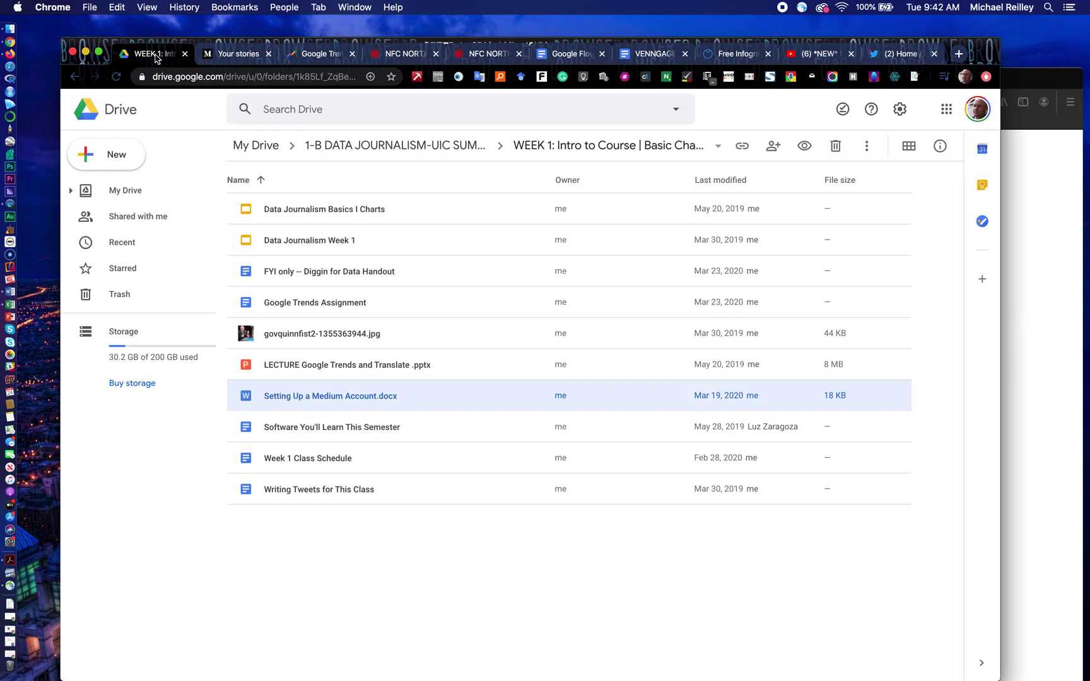